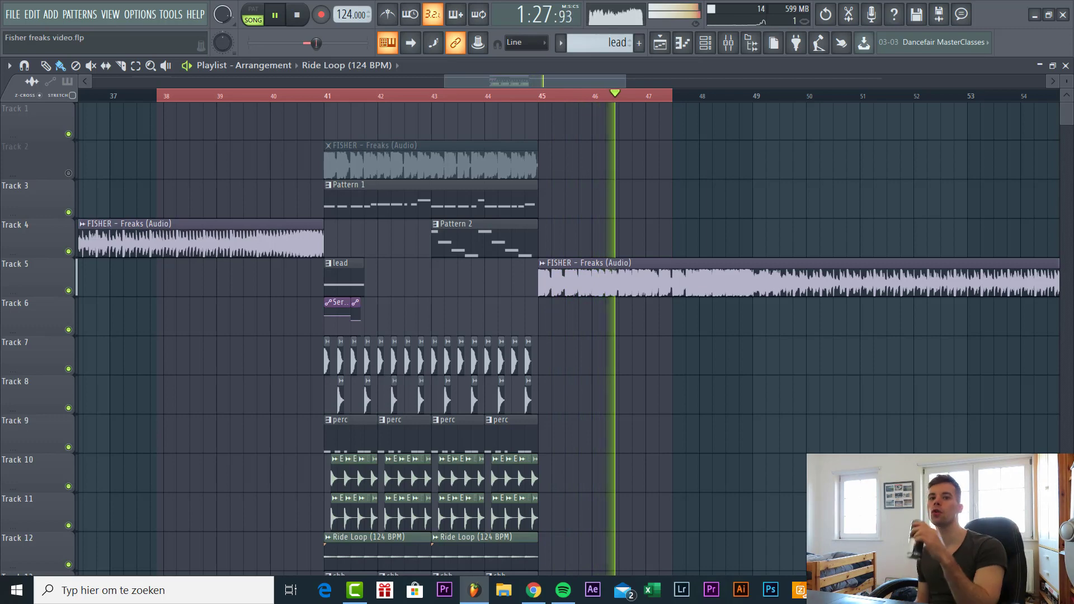
# Solo the kick on Track 7, play the song from bar 41, and end the loop at bar 45.
pyautogui.press('space')
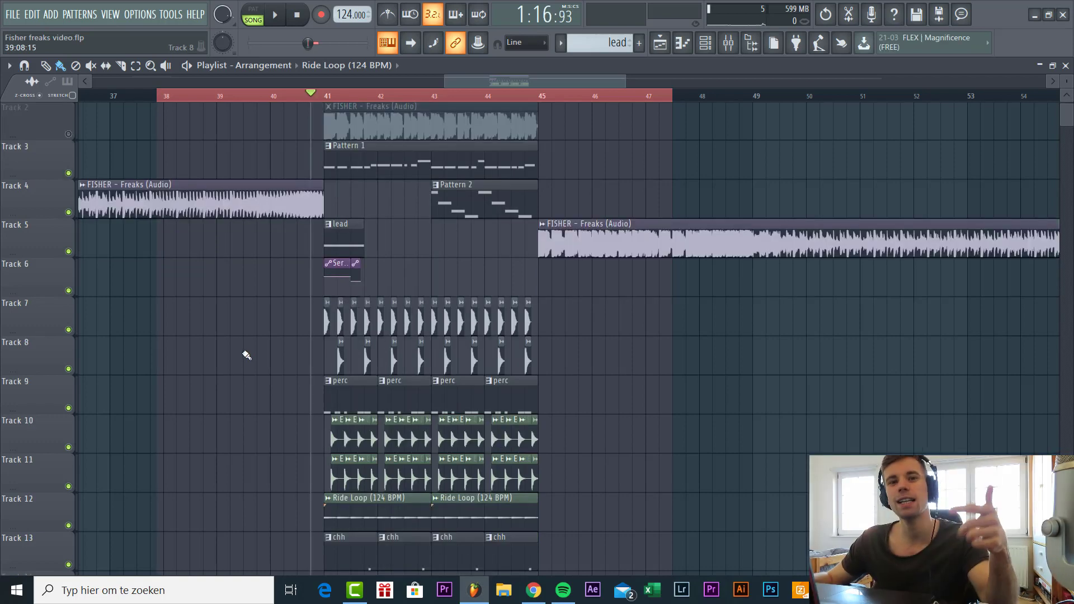
pyautogui.scroll(2, 159, 373)
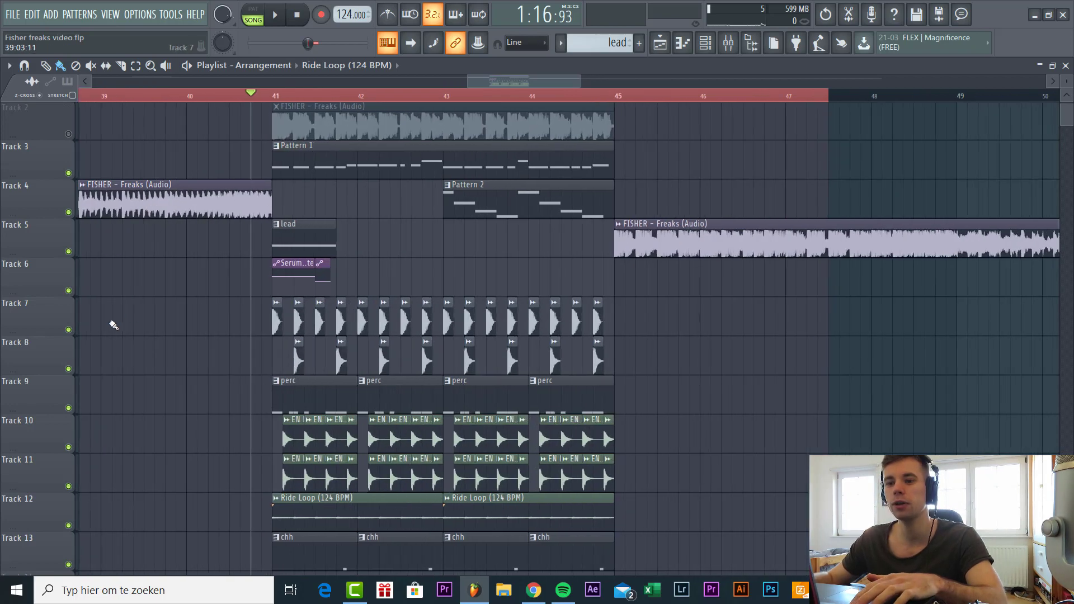
pyautogui.rightClick(69, 330)
pyautogui.moveTo(162, 102); pyautogui.dragTo(273, 101)
pyautogui.press('space')
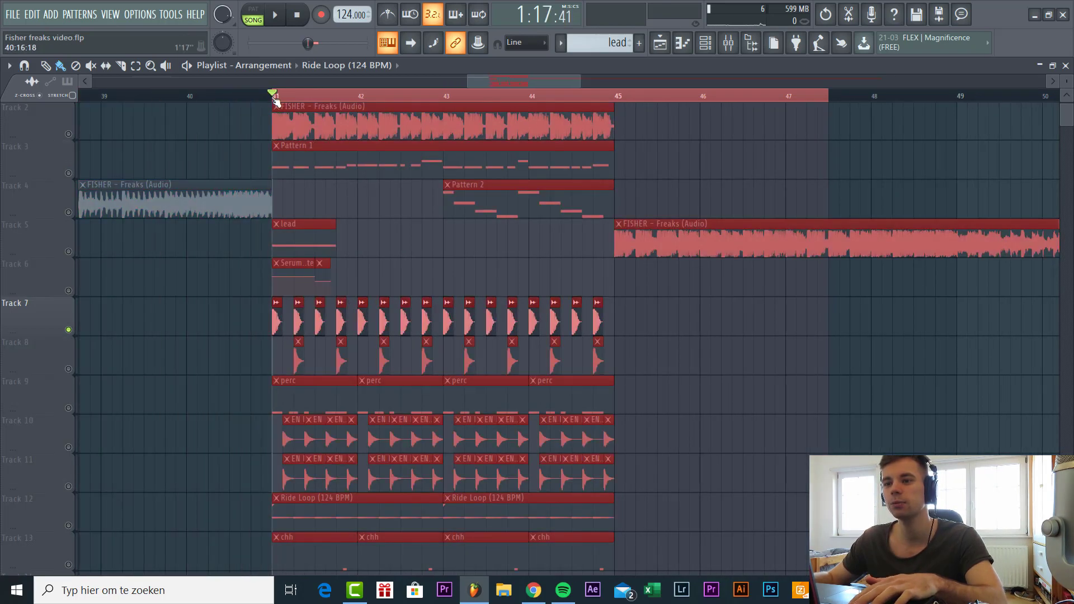
pyautogui.moveTo(806, 103); pyautogui.dragTo(615, 105)
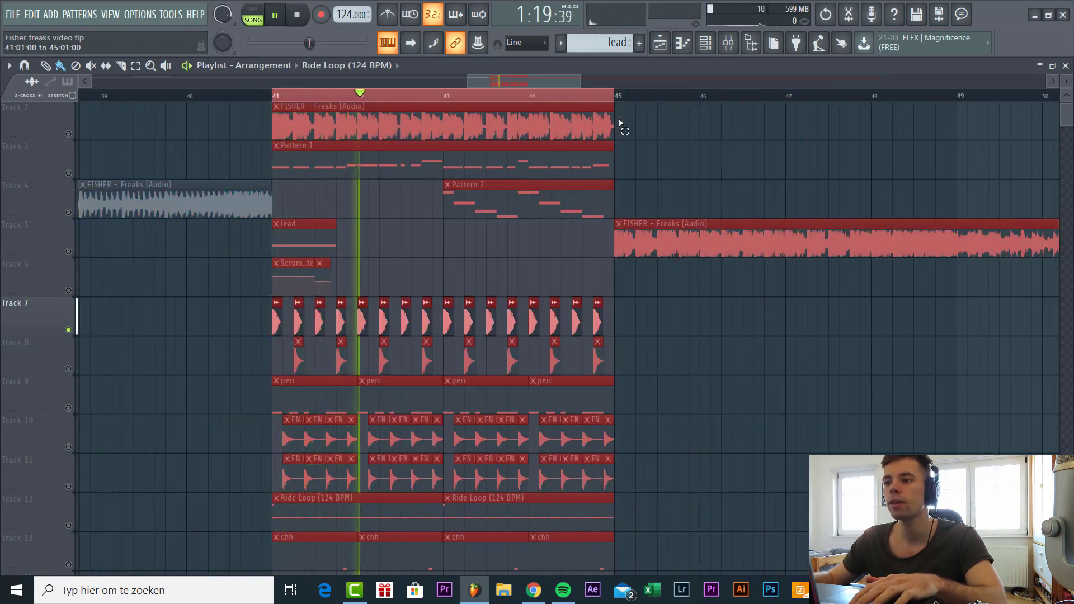
# Unmute the clap on Track 8 so it plays together with the kick.
pyautogui.scroll(2, 434, 280)
pyautogui.scroll(-4, 454, 319)
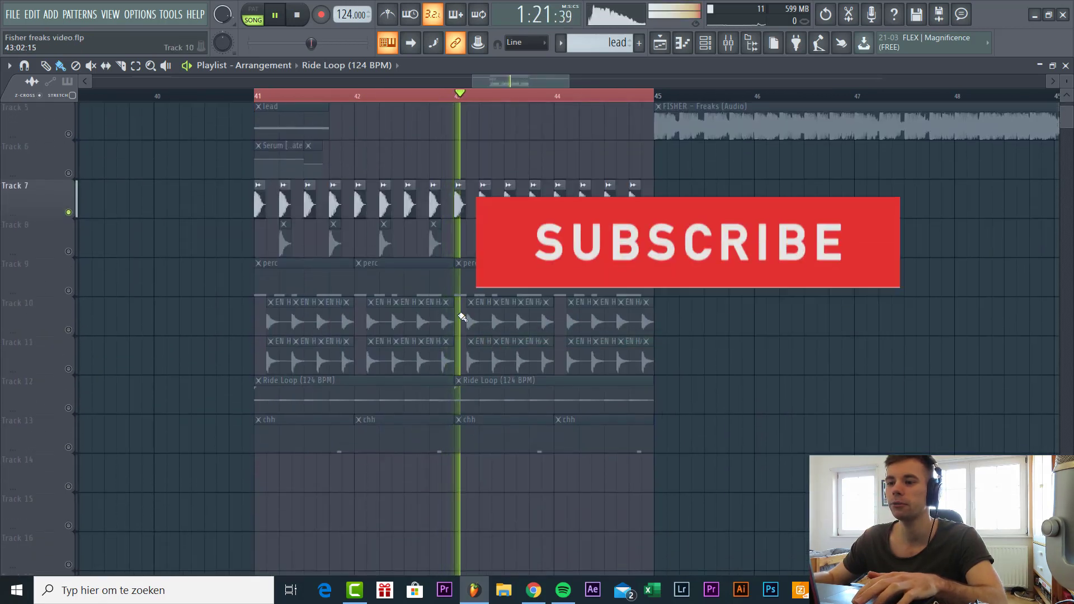
pyautogui.scroll(2, 458, 313)
pyautogui.click(68, 251)
pyautogui.scroll(3, 123, 246)
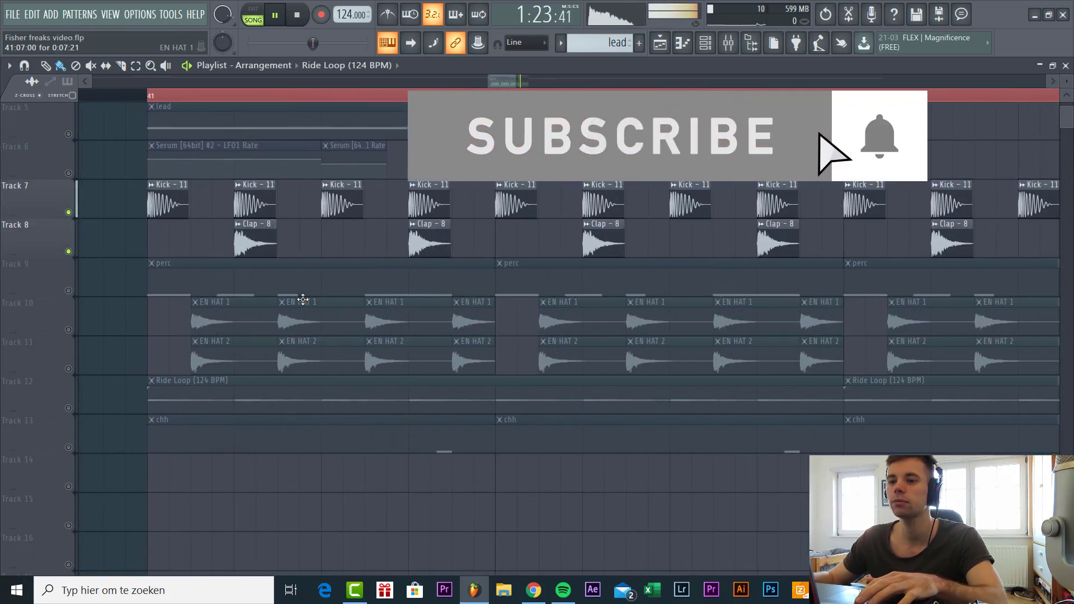
pyautogui.scroll(2, 269, 304)
pyautogui.scroll(-4, 233, 315)
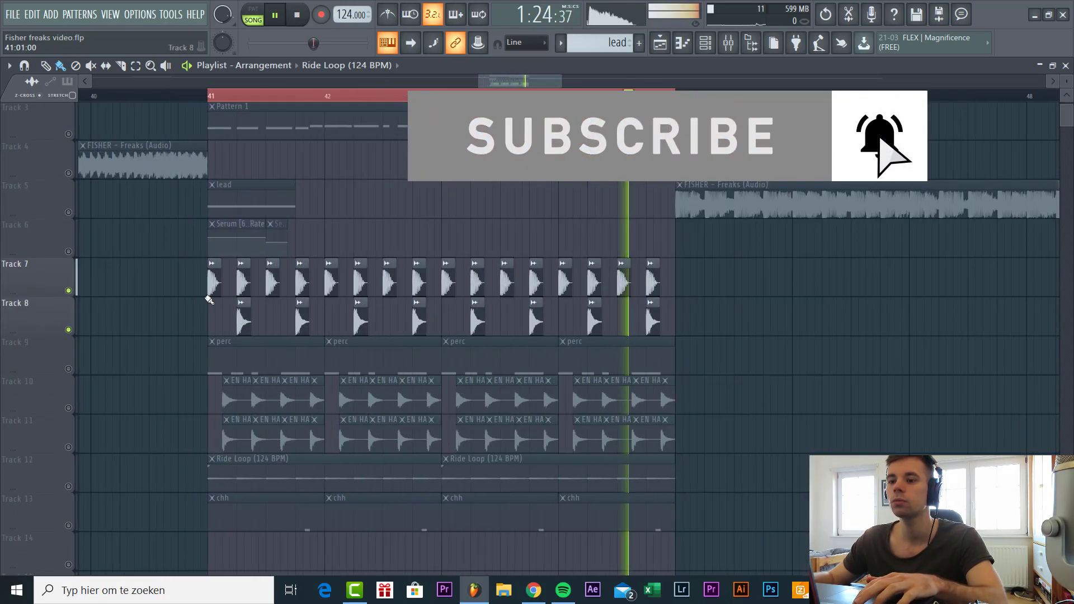
# Solo the two hat layers on Tracks 10 and 11, and bring back the clap and kick on Tracks 8 and 7.
pyautogui.click(68, 408)
pyautogui.rightClick(68, 408)
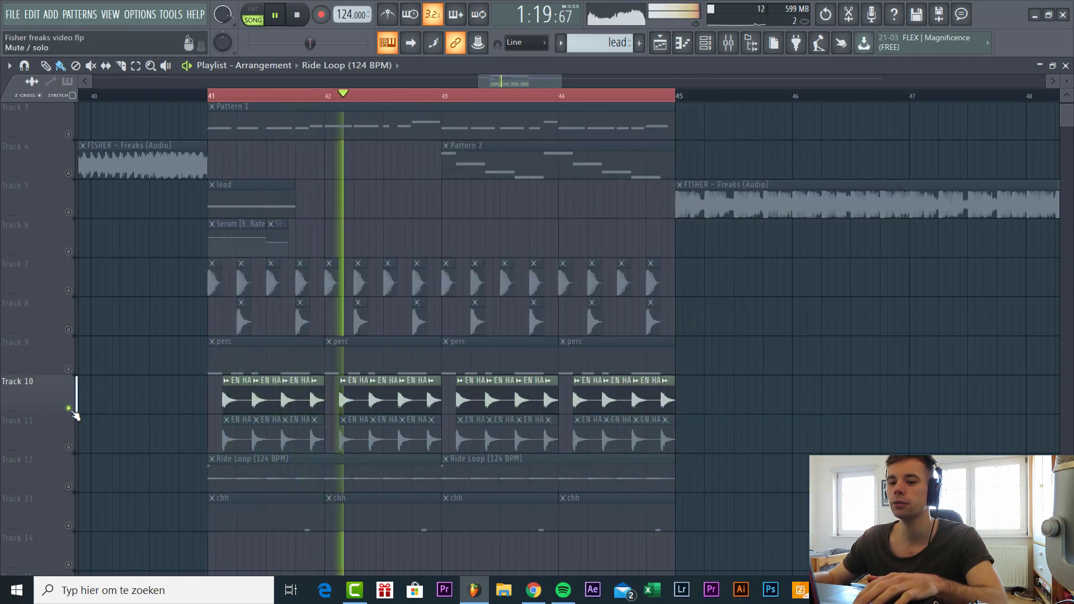
pyautogui.rightClick(68, 447)
pyautogui.click(71, 410)
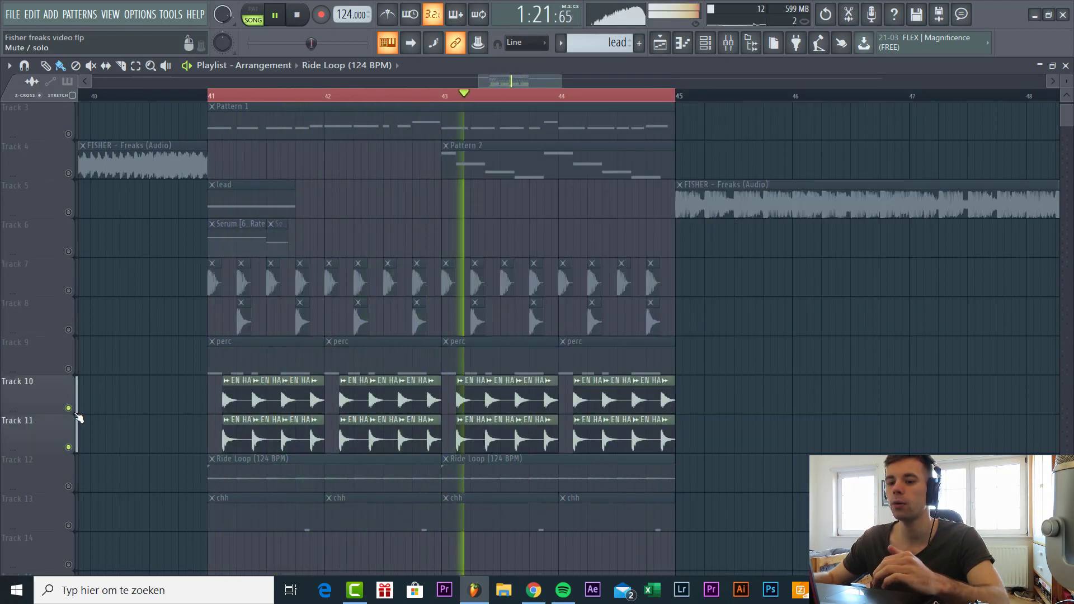
pyautogui.click(71, 330)
pyautogui.click(68, 290)
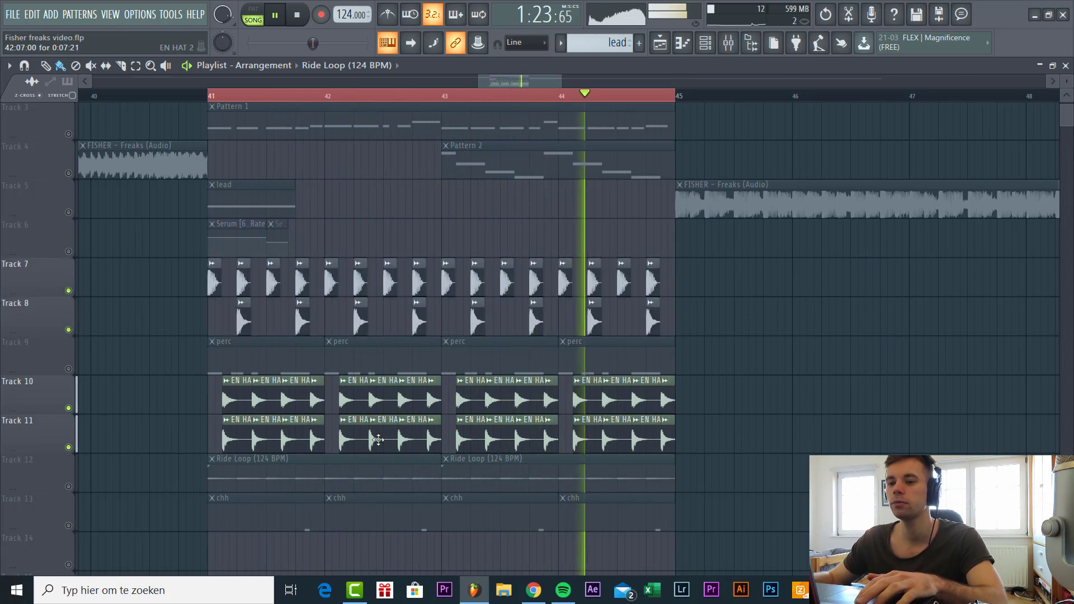
# Unmute the ride loop on Track 12 and the perc pattern on Track 9.
pyautogui.click(71, 486)
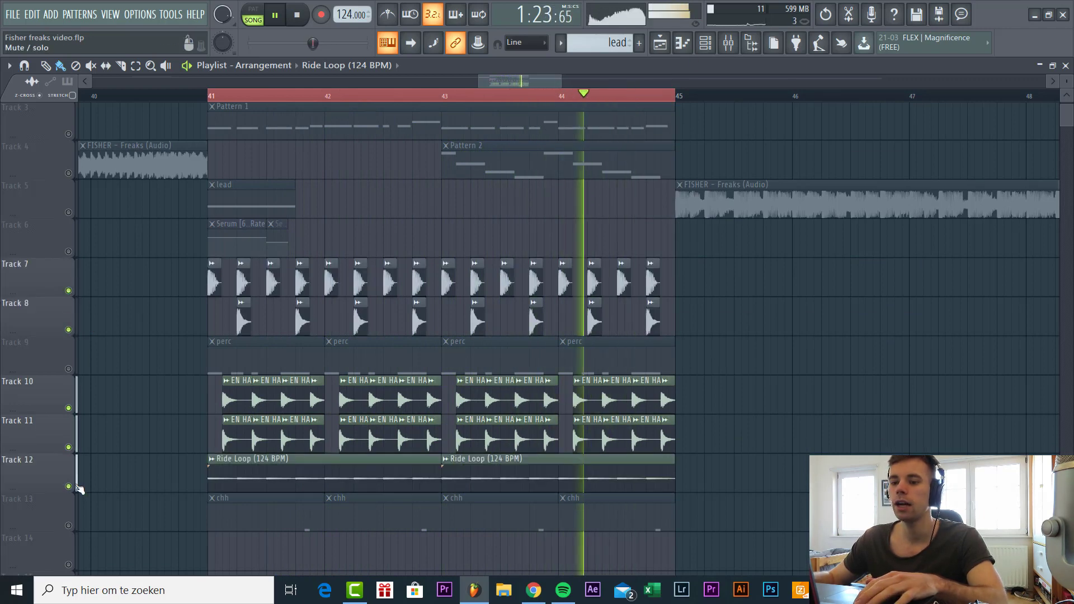
pyautogui.scroll(3, 216, 460)
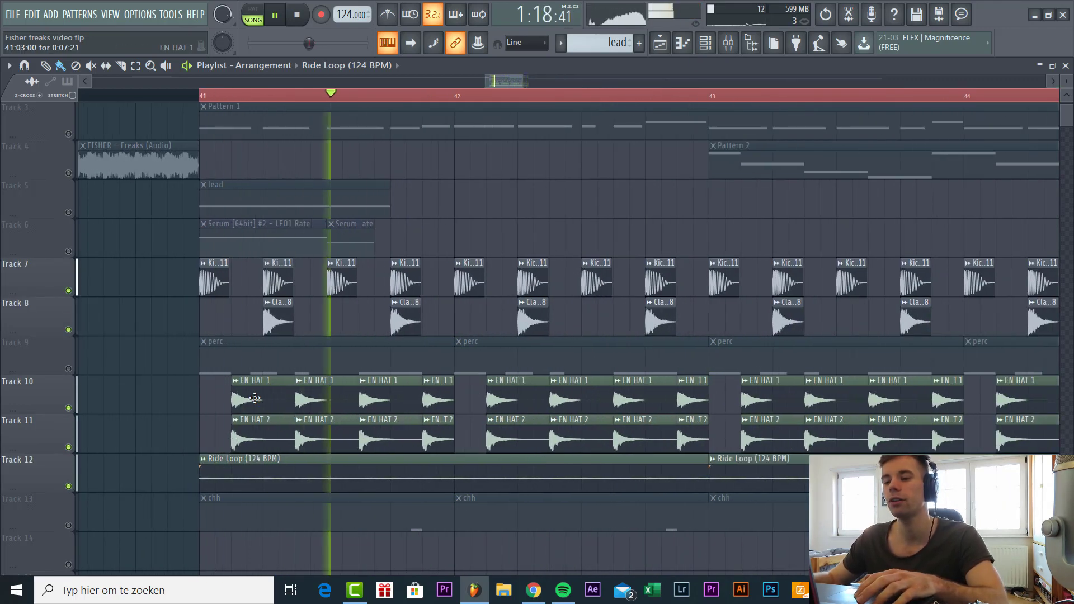
pyautogui.scroll(-2, 246, 414)
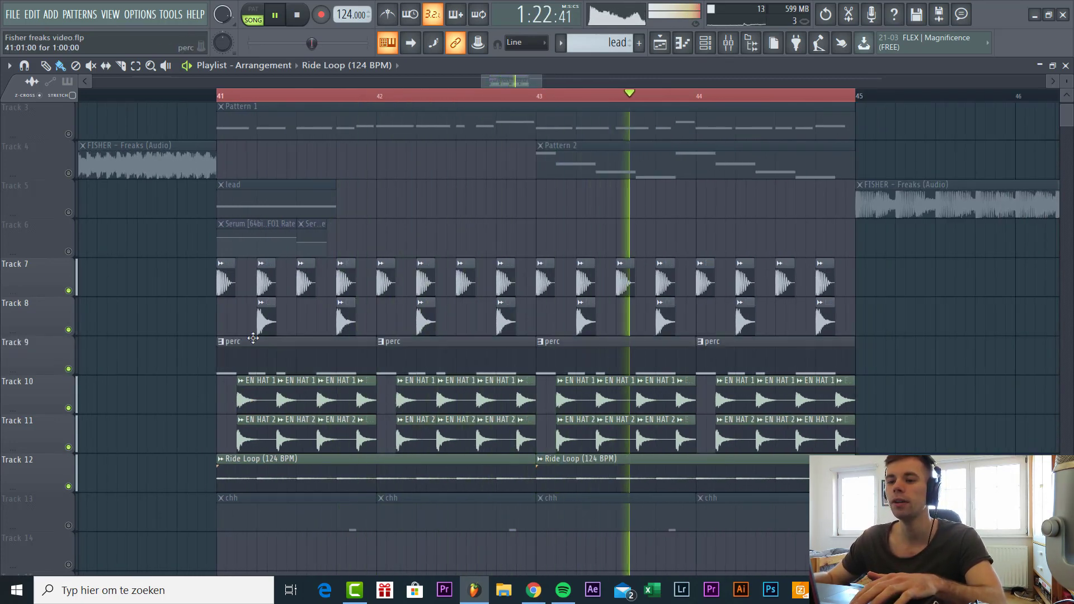
# Examine the perc pattern's notes in the piano roll while playing it alone in pattern mode, and return to song mode.
pyautogui.doubleClick(233, 356)
pyautogui.scroll(2, 81, 349)
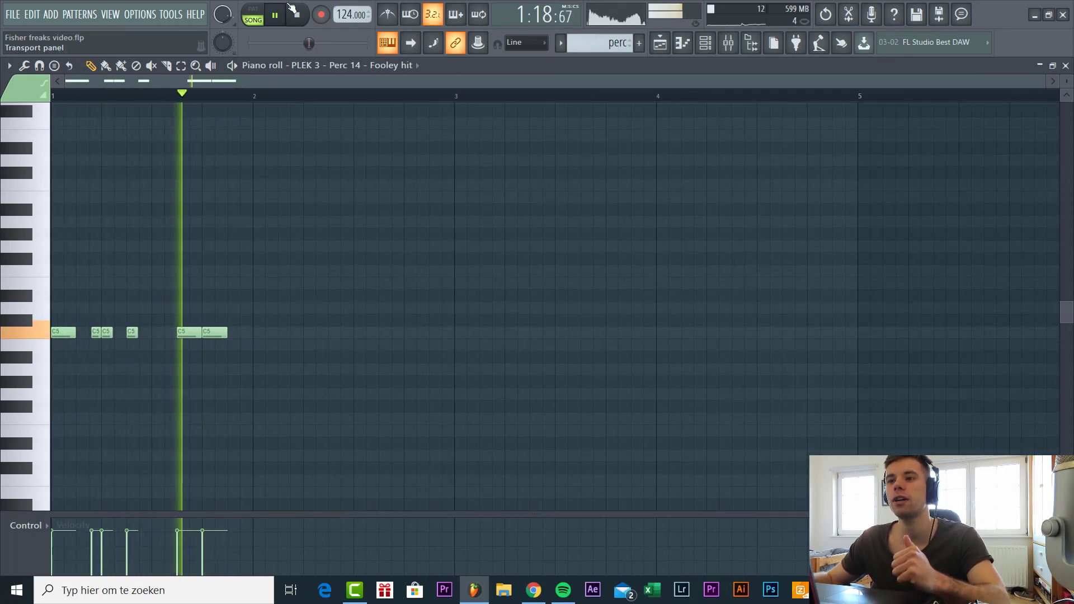
pyautogui.click(273, 14)
pyautogui.click(274, 19)
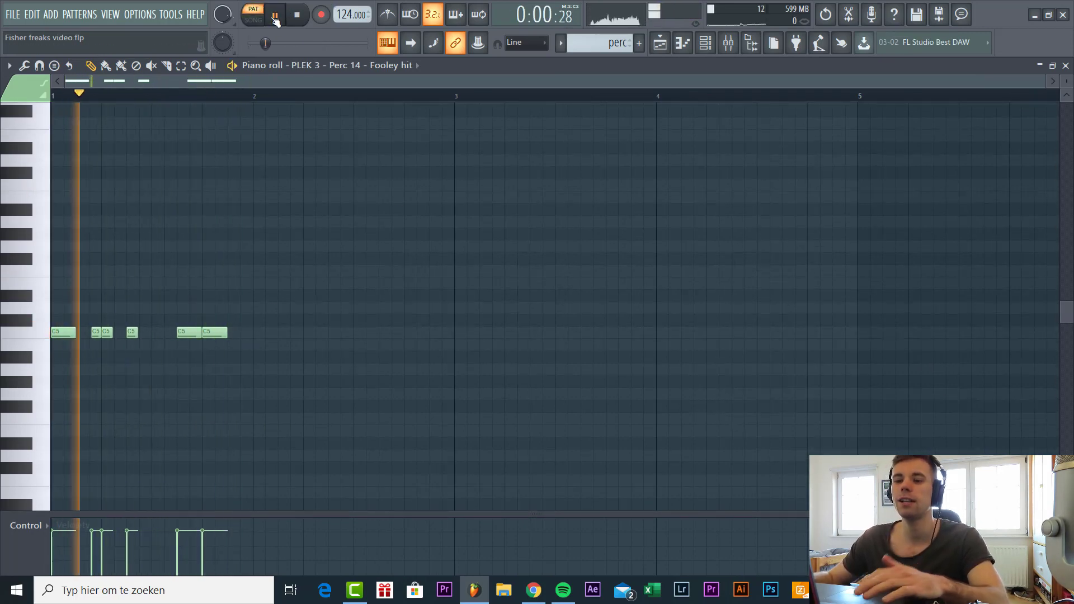
pyautogui.scroll(2, 99, 315)
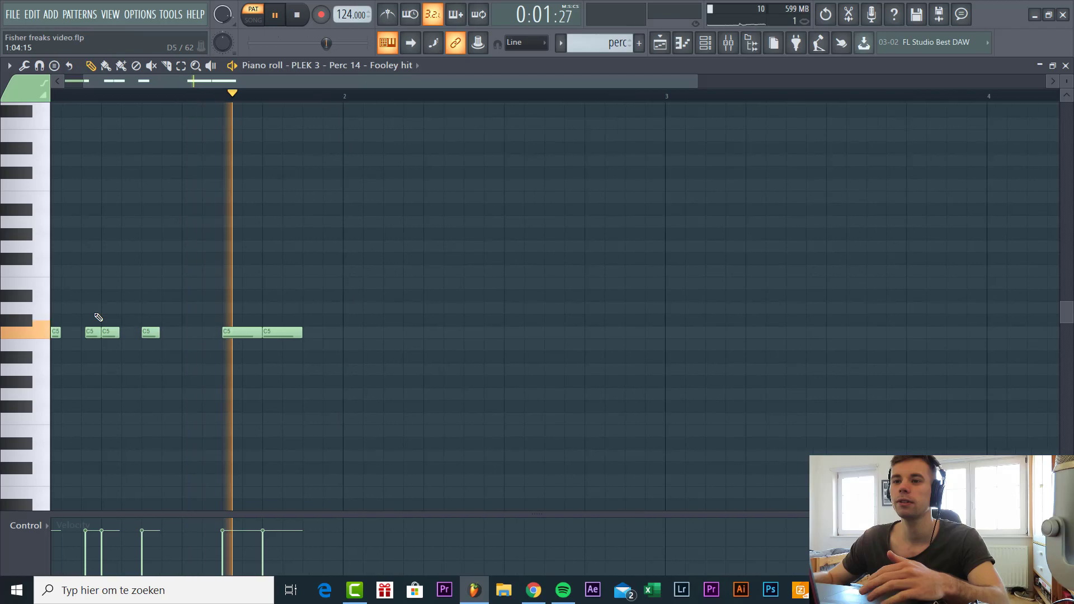
pyautogui.click(256, 19)
# Unmute the chh pattern on Track 13, inspect its closed hat note in the piano roll, and return to the playlist.
pyautogui.click(660, 44)
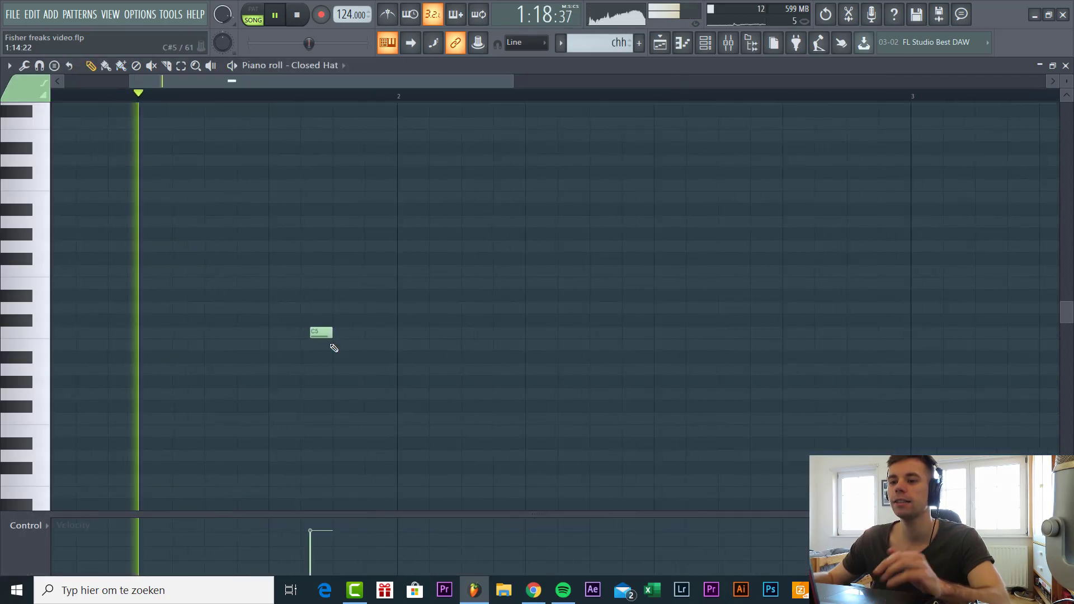
pyautogui.scroll(5, 332, 349)
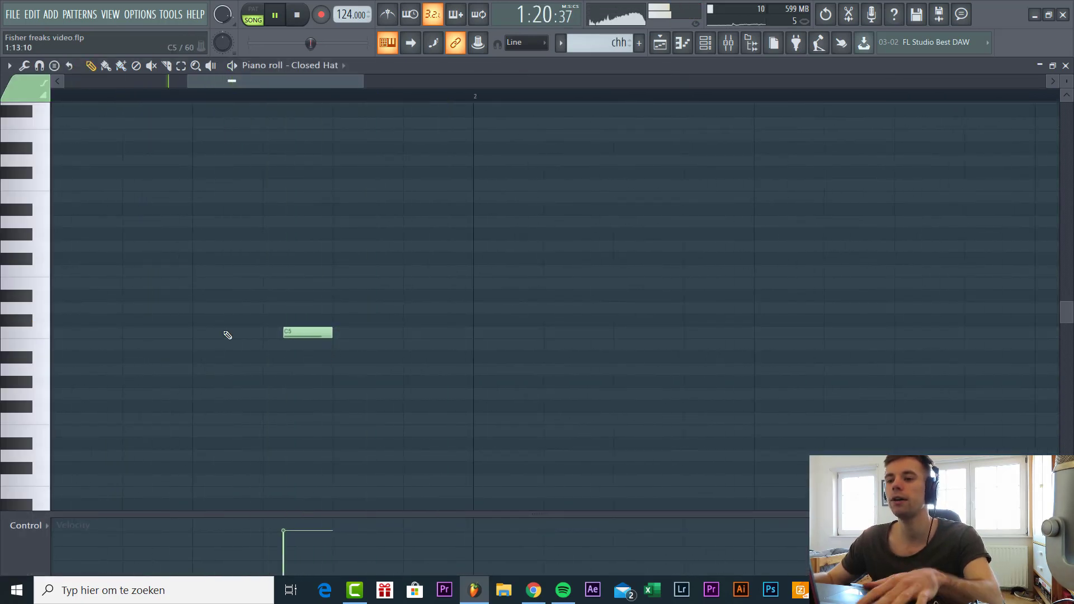
pyautogui.press('F5')
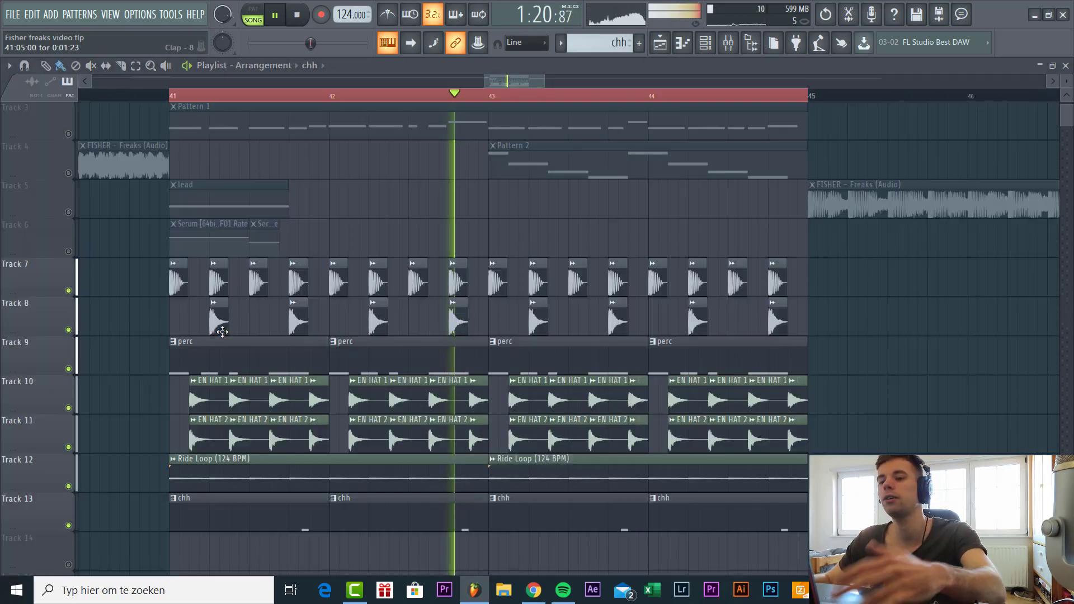
# Enable the effect slots of the DRUM BUSS mixer track.
pyautogui.click(728, 40)
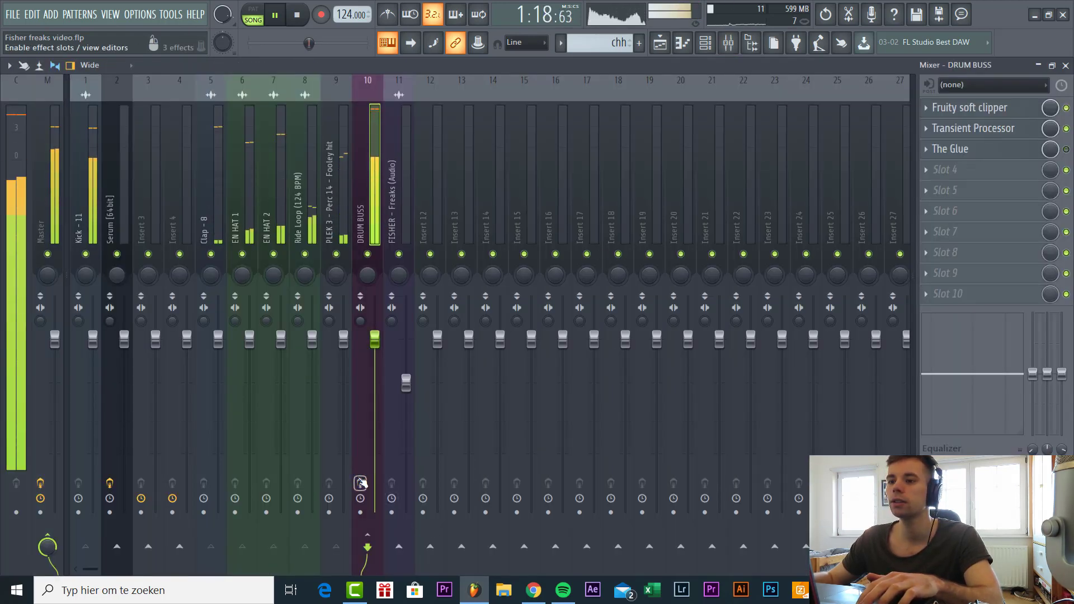
pyautogui.click(360, 482)
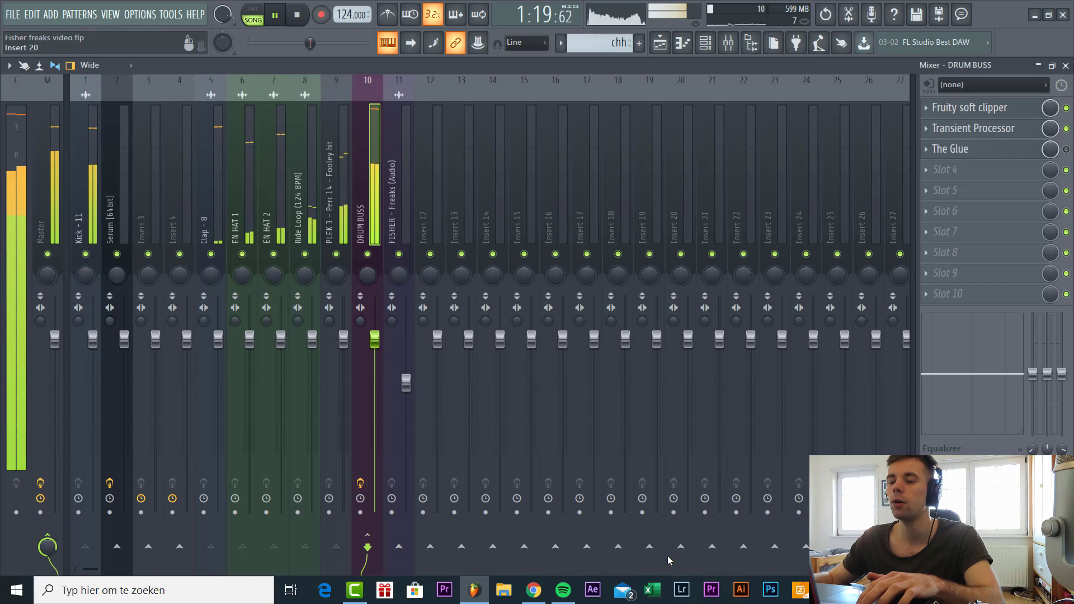
# Set the drum buss Transient Processor's attack to 25% and open the Fruity soft clipper.
pyautogui.click(973, 128)
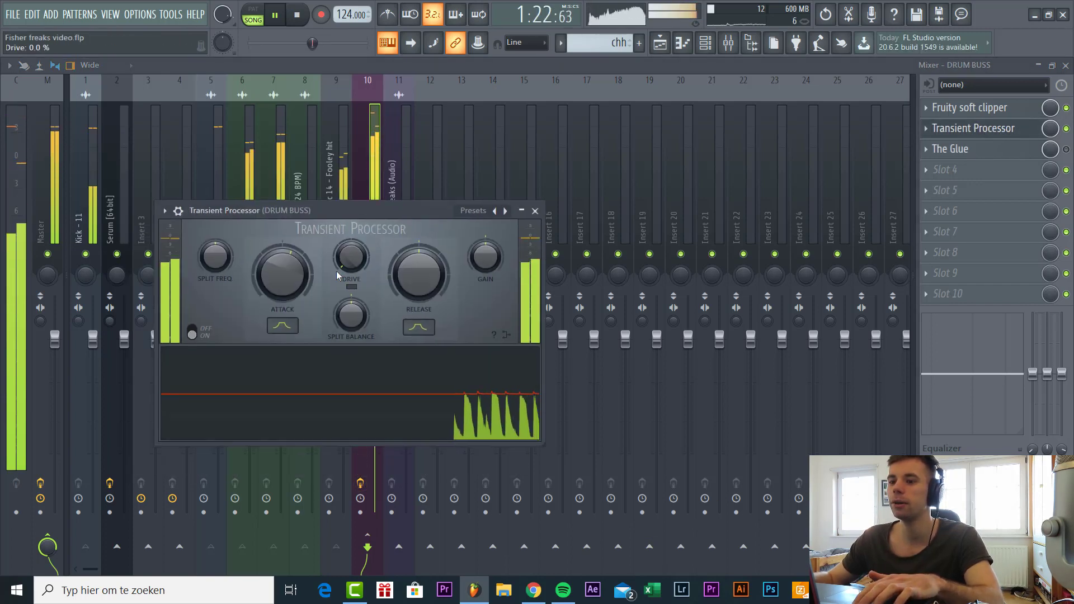
pyautogui.moveTo(283, 274); pyautogui.dragTo(283, 263)
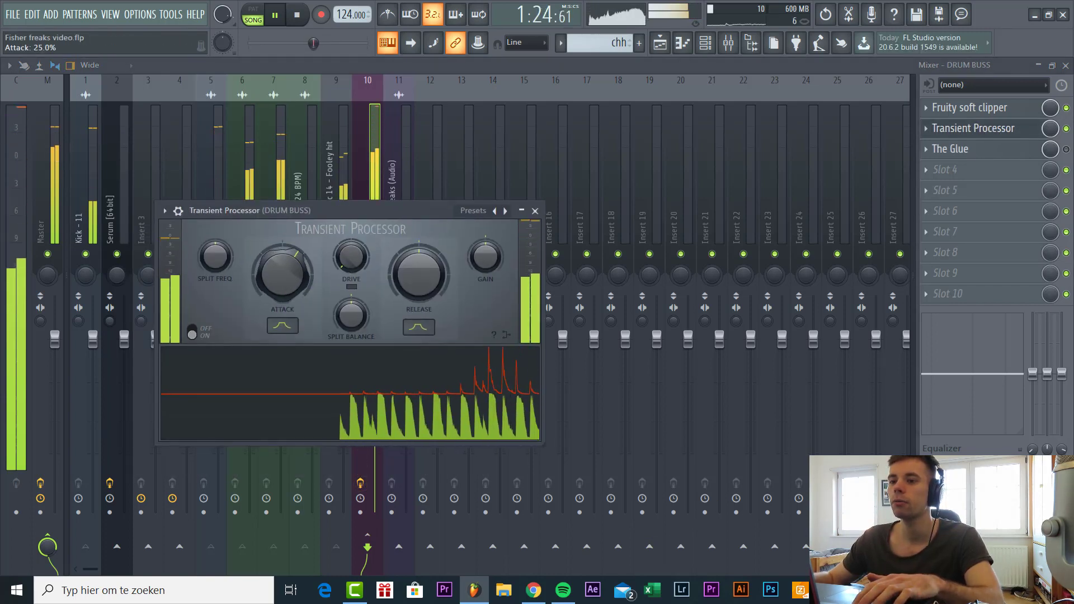
pyautogui.click(1023, 109)
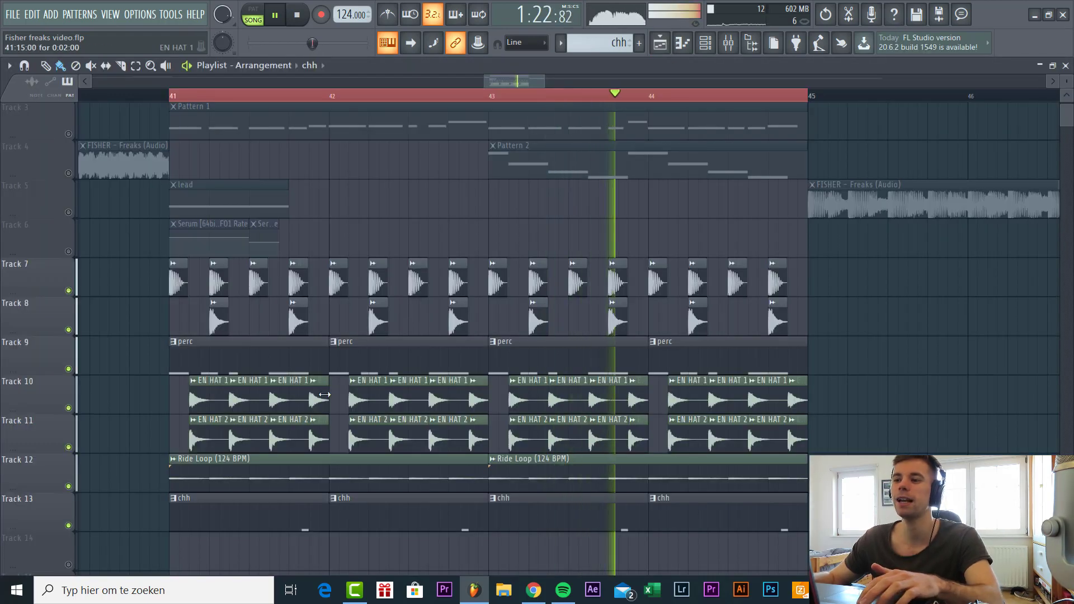
# Unmute Pattern 1 on Track 3 and open it for editing.
pyautogui.scroll(-1, 325, 390)
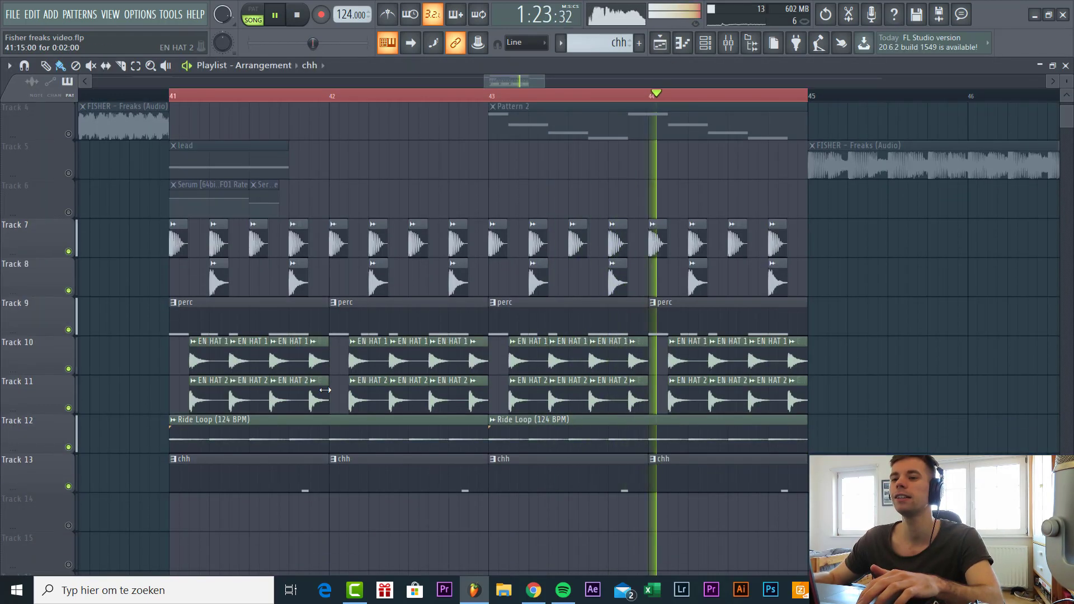
pyautogui.scroll(-5, 325, 390)
pyautogui.scroll(3, 320, 370)
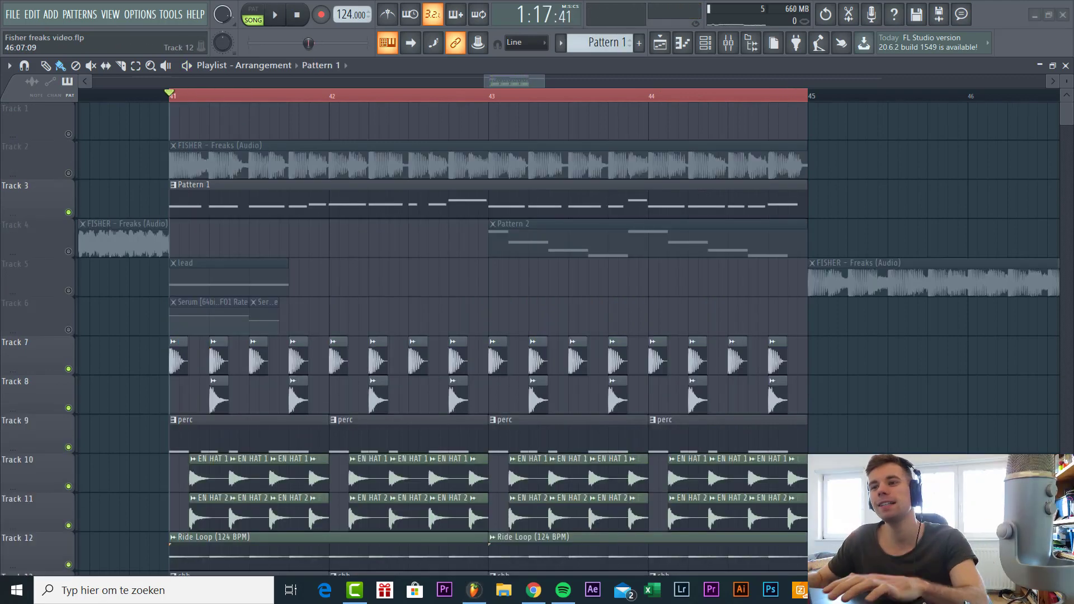
pyautogui.doubleClick(366, 207)
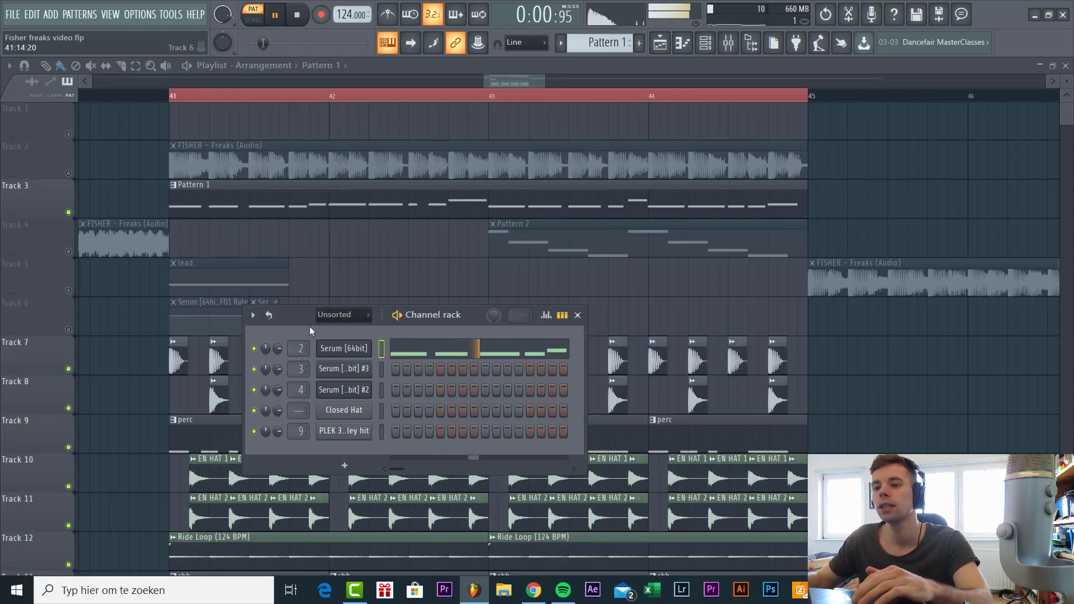
# Open the first Serum instrument used by Pattern 1 and reset it to the Init preset.
pyautogui.click(337, 350)
pyautogui.moveTo(441, 108); pyautogui.dragTo(446, 129)
pyautogui.click(632, 173)
pyautogui.click(654, 209)
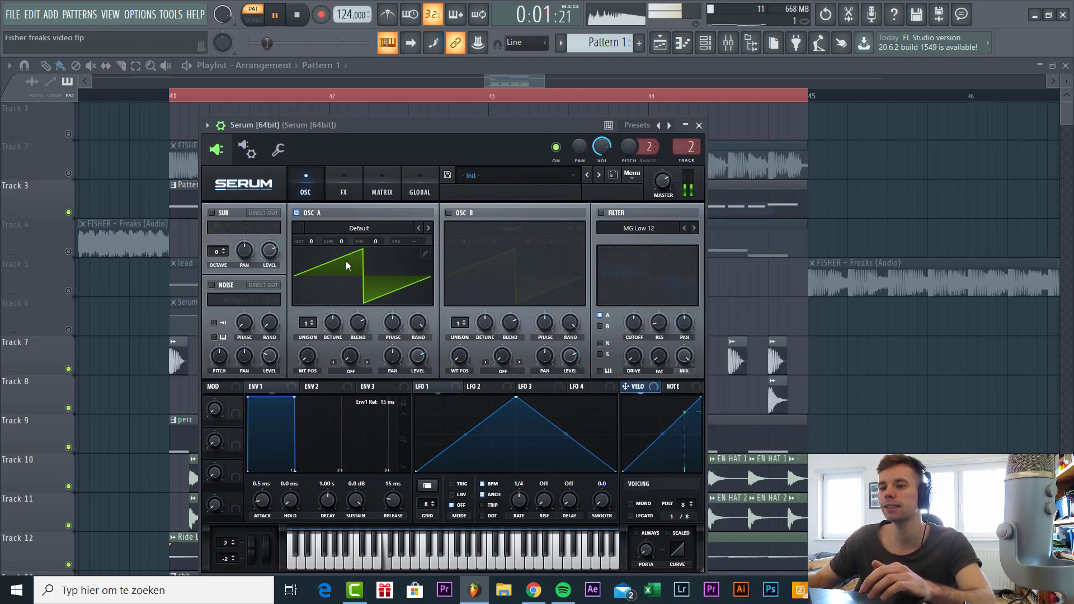
# Set oscillator A to -2 octaves and envelope 1's sustain to -4.3 dB.
pyautogui.moveTo(311, 244); pyautogui.dragTo(310, 257)
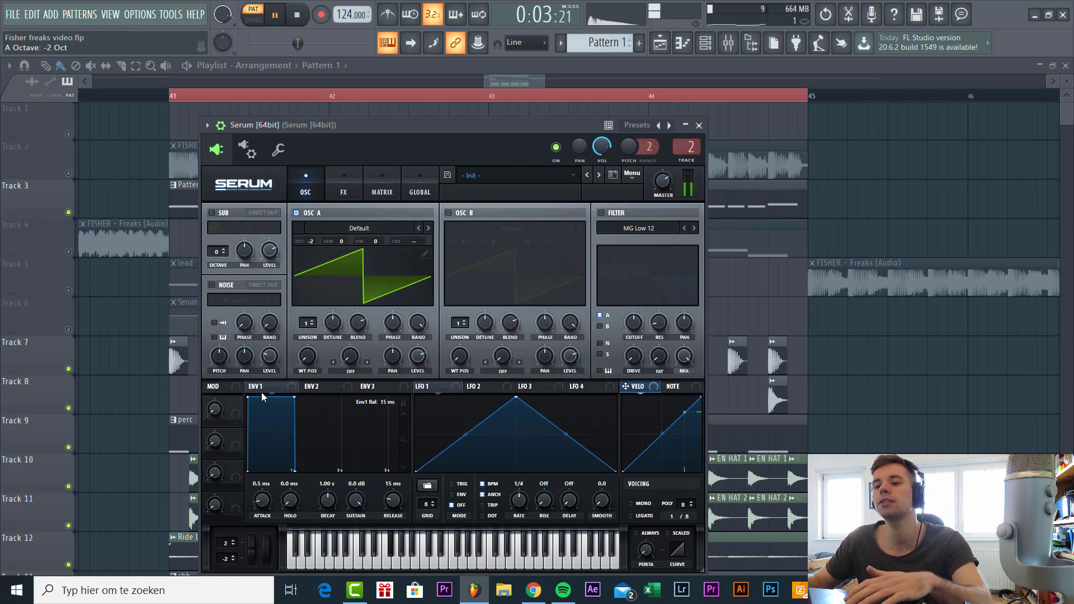
pyautogui.moveTo(356, 498); pyautogui.dragTo(362, 502)
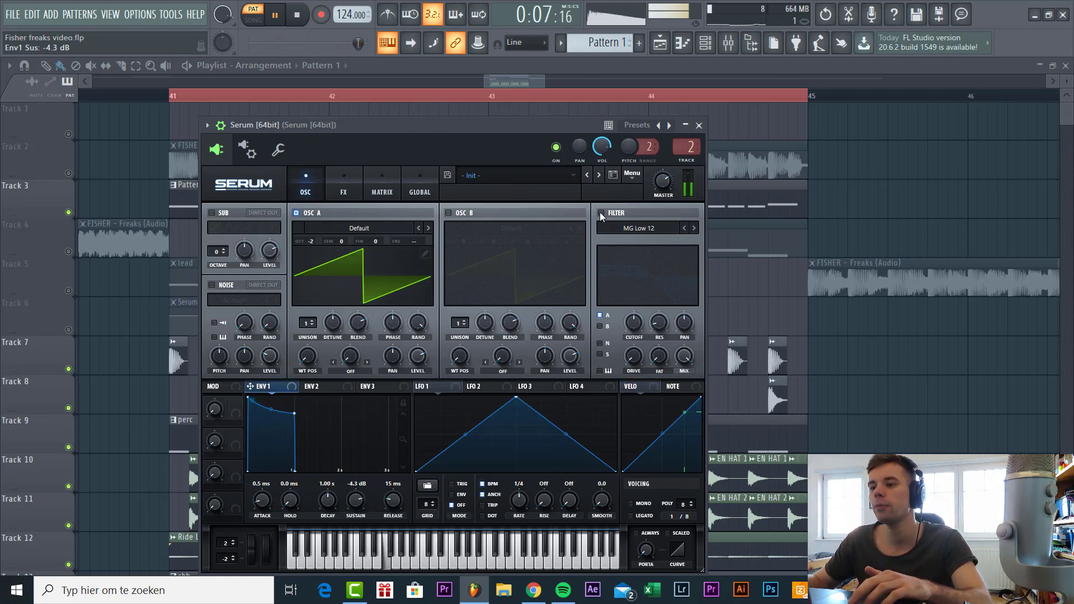
# Enable the filter on oscillator A with type MG Low 18, set its cutoff to 140 Hz, and raise the drive.
pyautogui.click(601, 213)
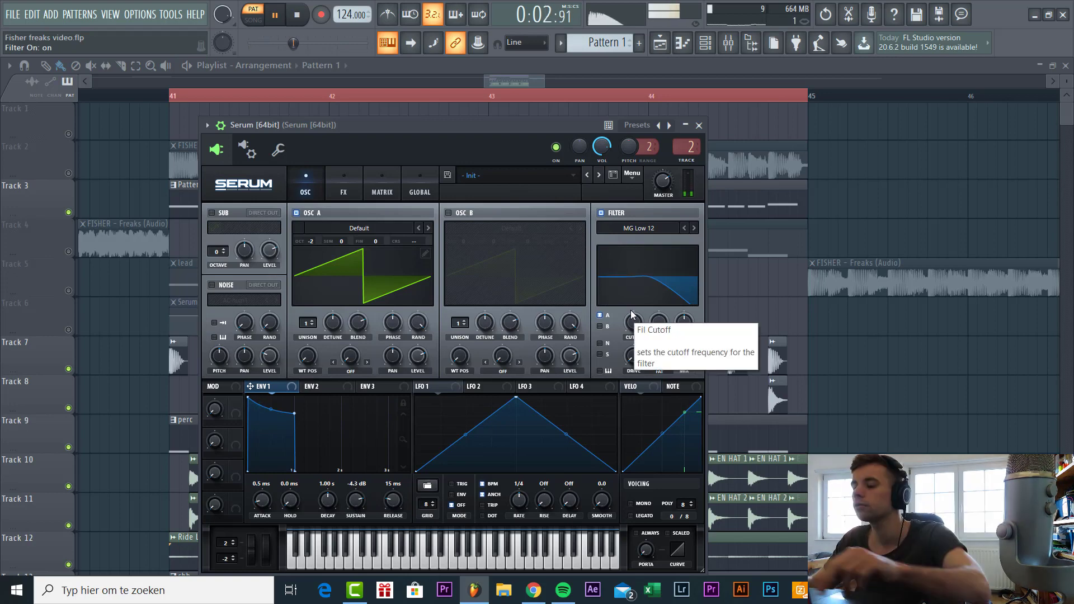
pyautogui.click(693, 228)
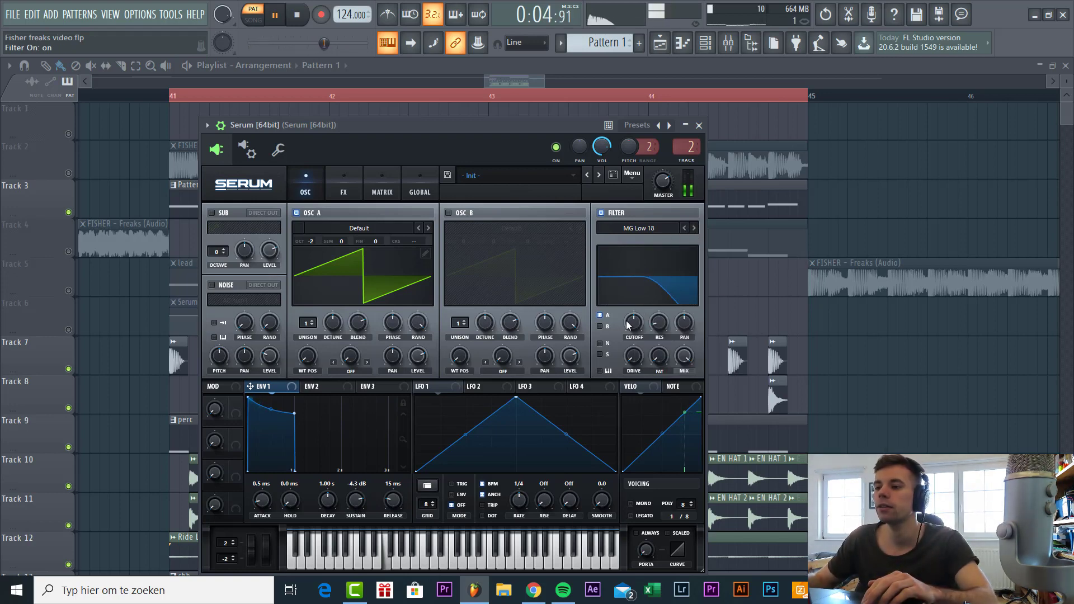
pyautogui.moveTo(627, 324); pyautogui.dragTo(622, 330)
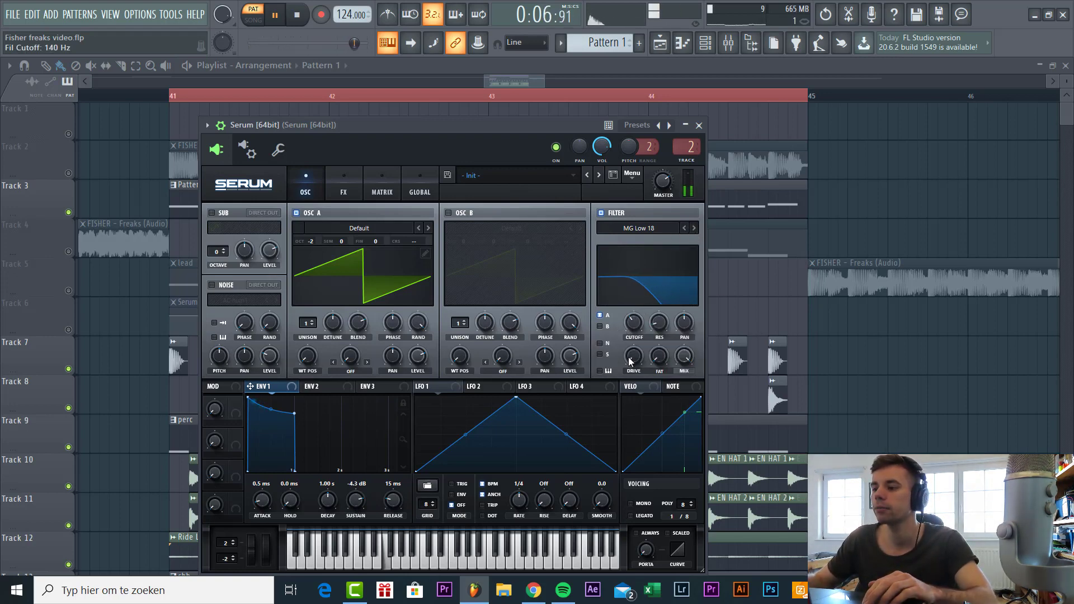
pyautogui.moveTo(631, 361); pyautogui.dragTo(644, 284)
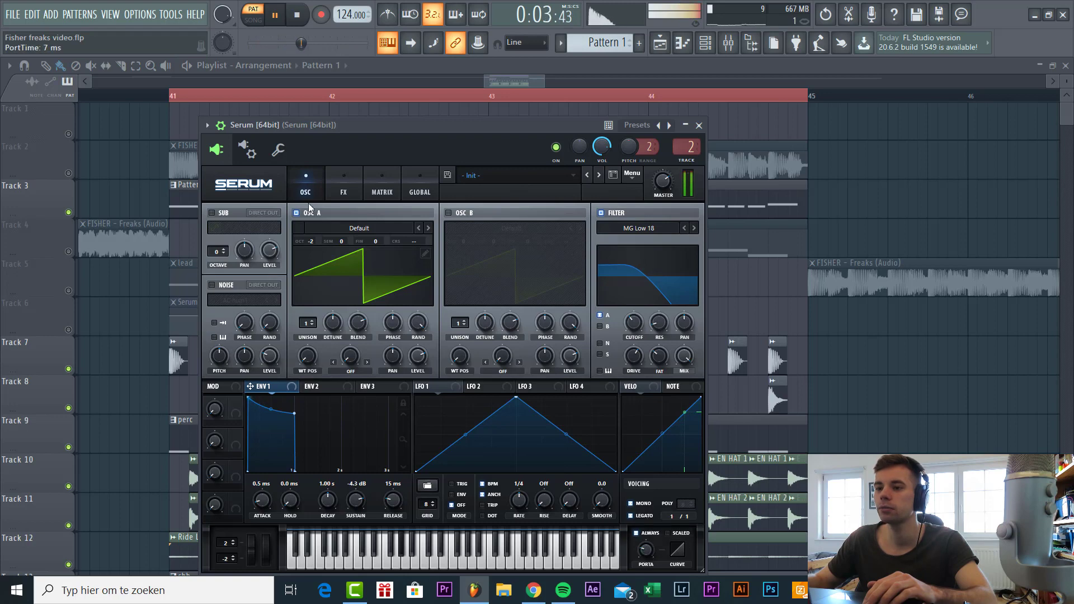
# Enable the Hyper/Dimension effect with dimension size 25%, and add Downsample distortion with its mix at 28%.
pyautogui.click(336, 175)
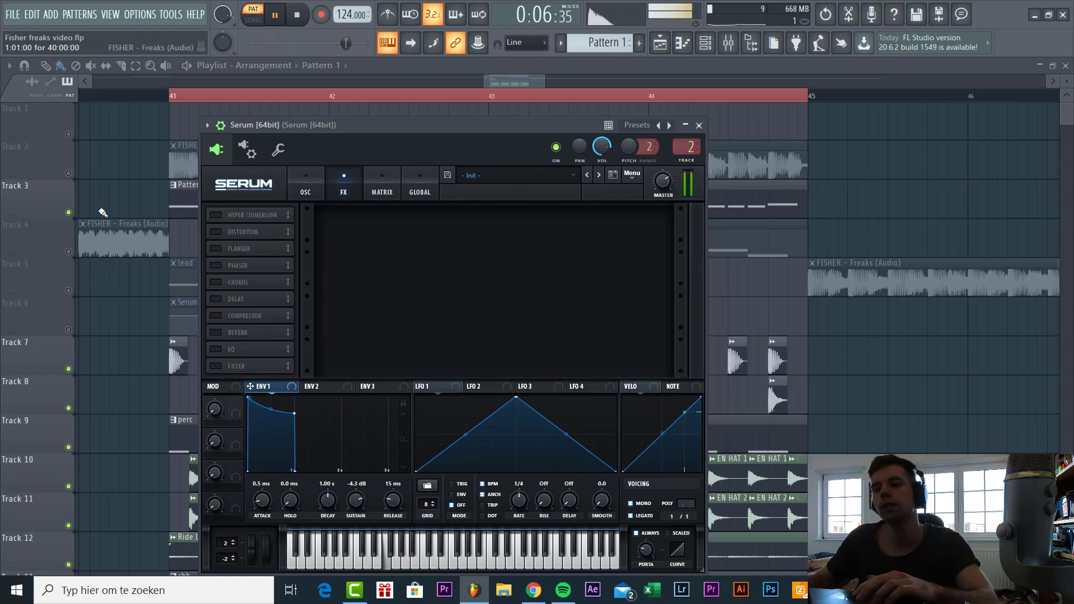
pyautogui.click(216, 219)
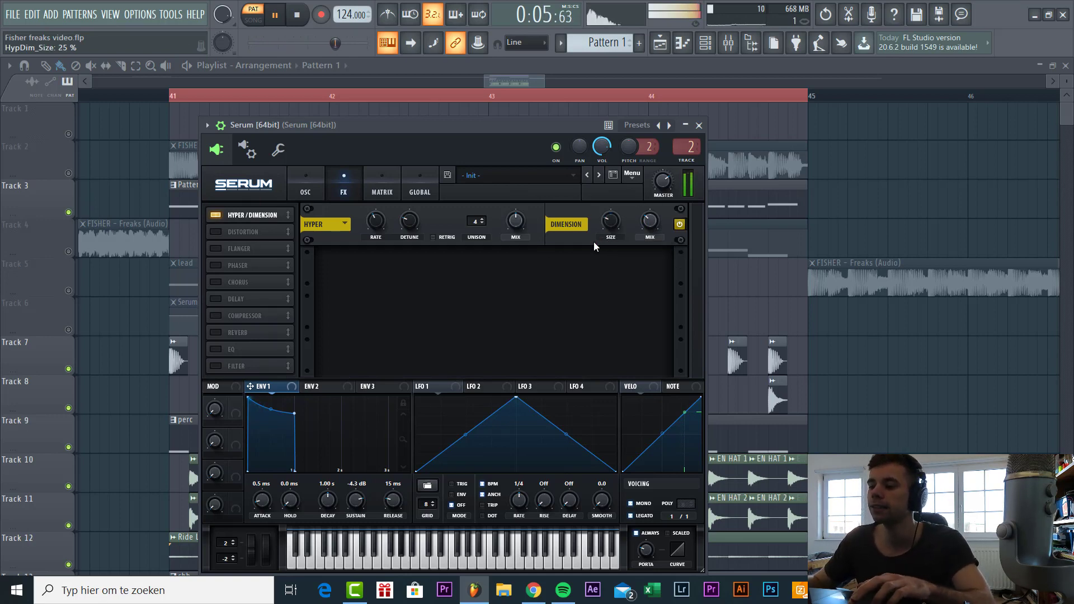
pyautogui.click(222, 232)
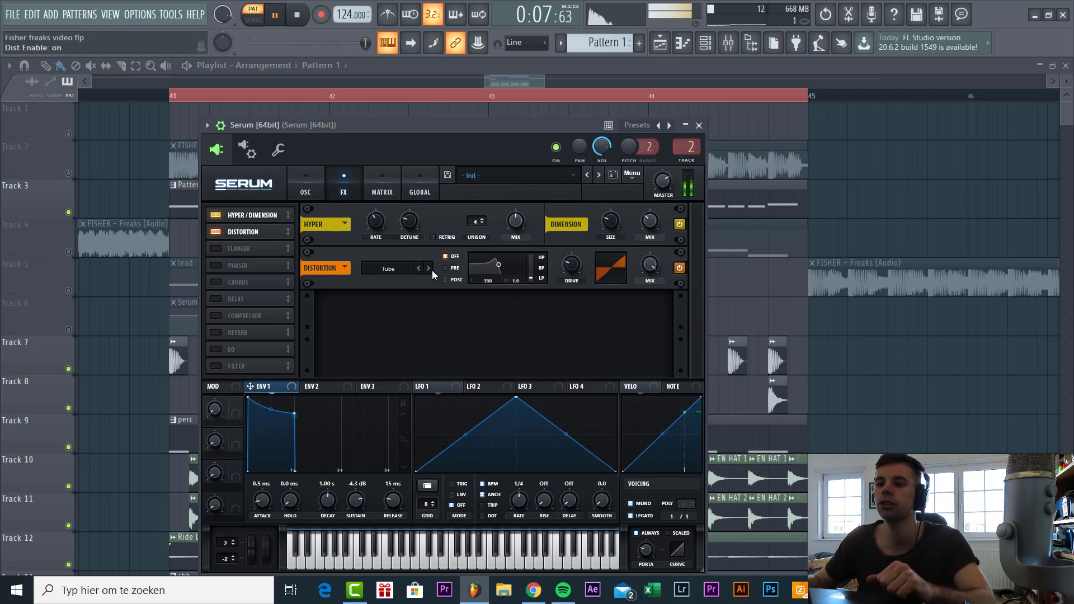
pyautogui.click(387, 268)
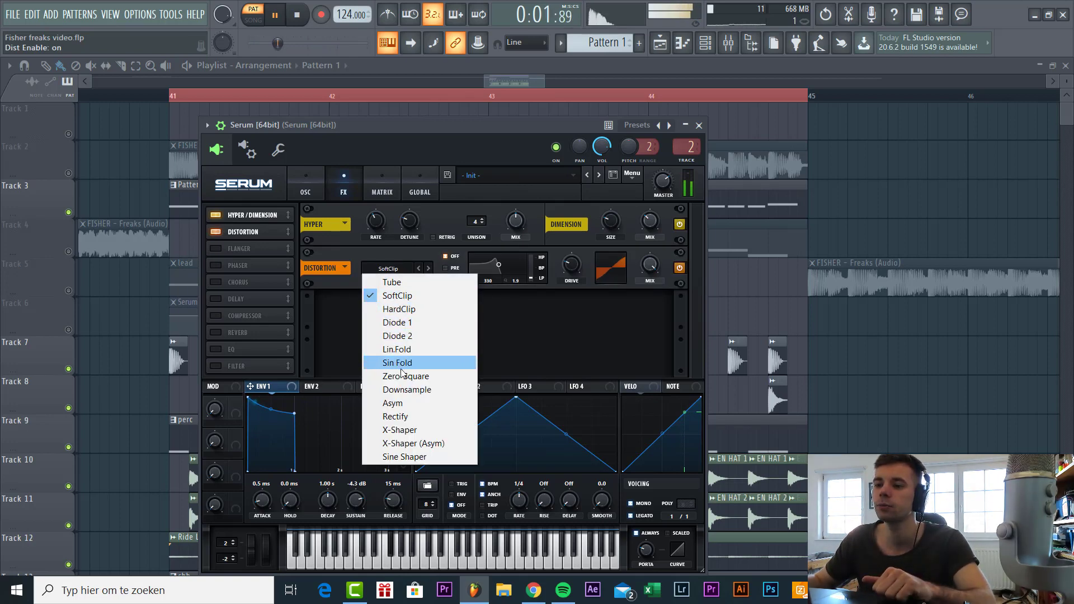
pyautogui.click(407, 389)
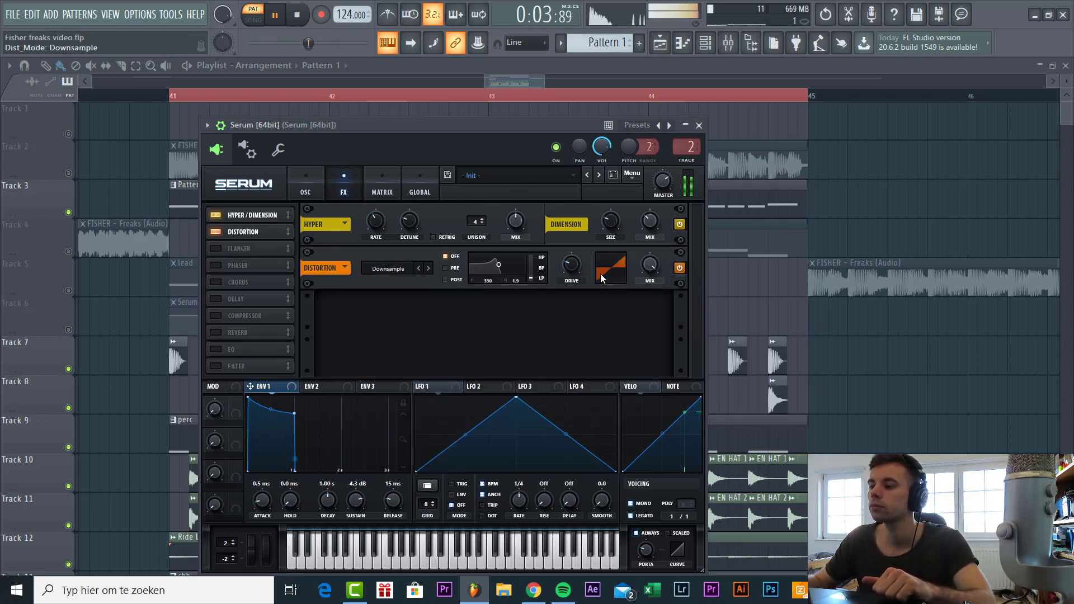
pyautogui.moveTo(649, 264); pyautogui.dragTo(645, 364)
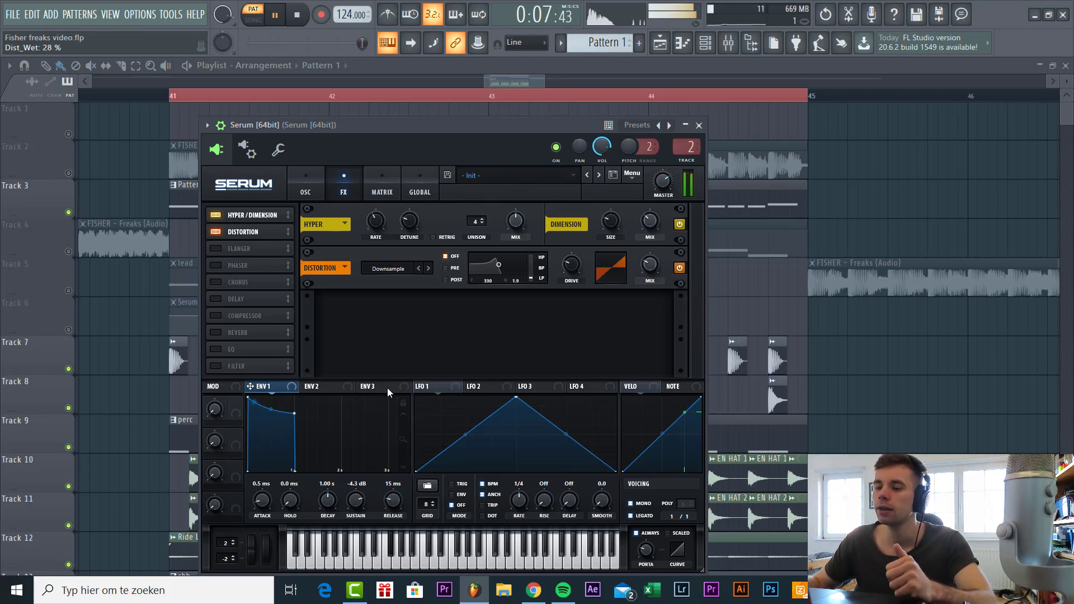
# Add a phaser with its mix at 14% and a compressor with 1.0 dB gain, and close the instrument.
pyautogui.click(218, 267)
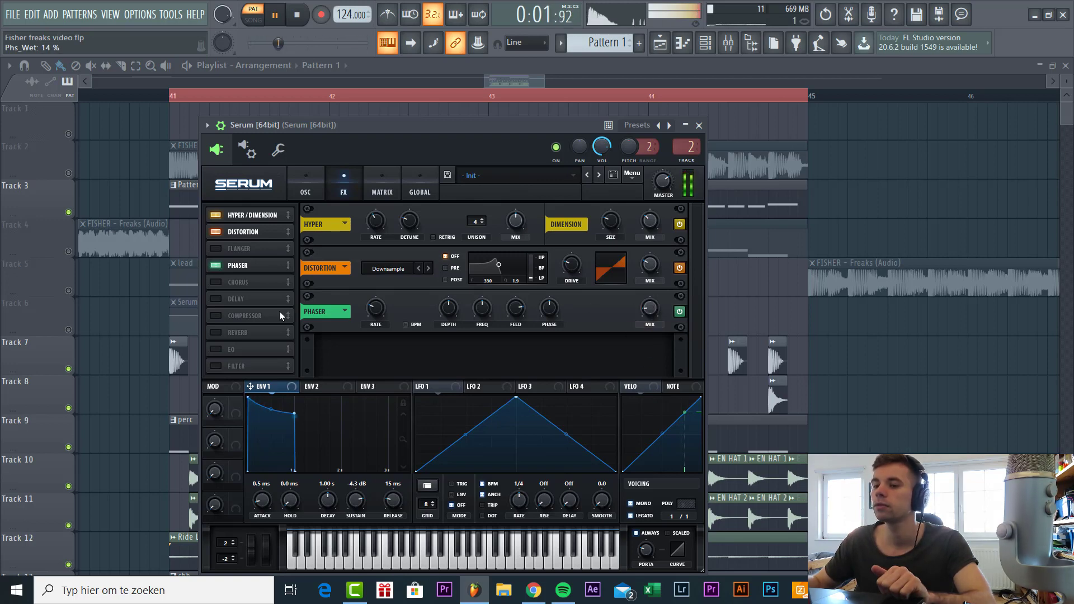
pyautogui.click(216, 315)
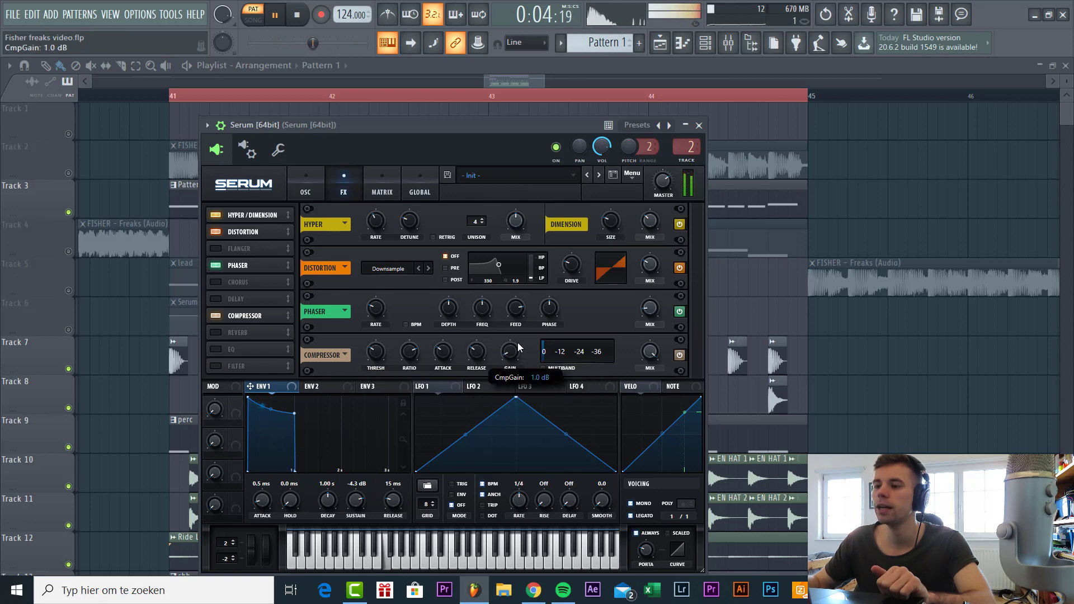
pyautogui.press('Escape')
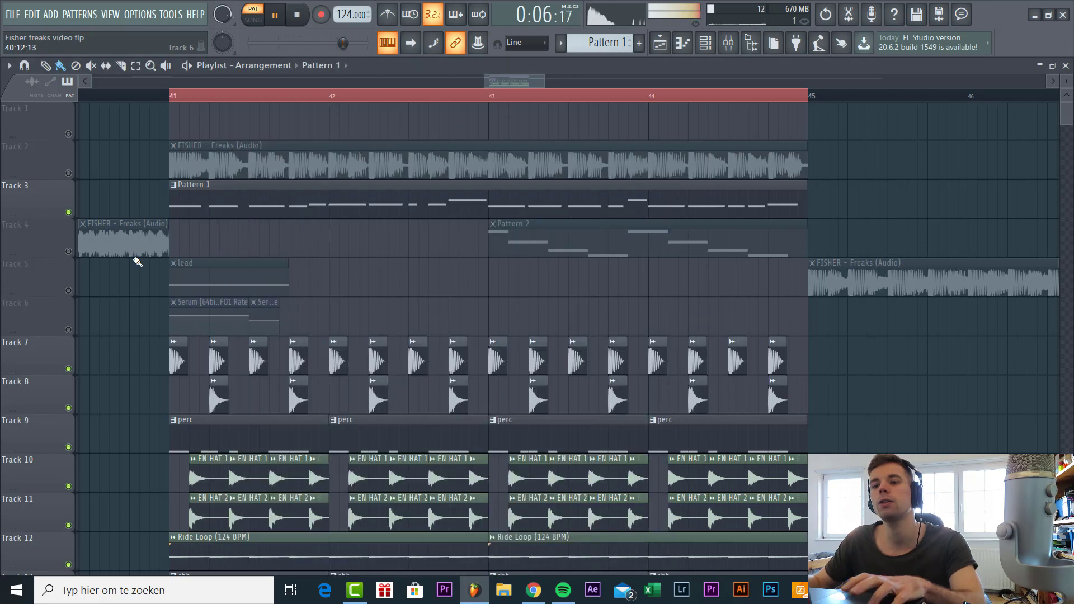
# Play the arrangement from just before bar 41 to hear Pattern 1 together with the drums.
pyautogui.scroll(-5, 149, 207)
pyautogui.click(136, 96)
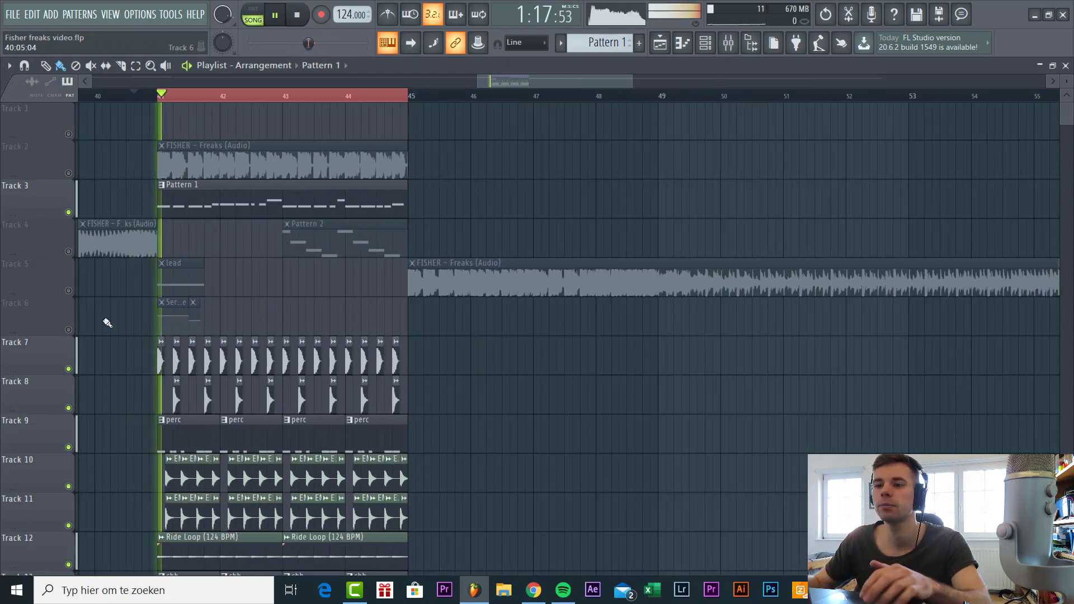
pyautogui.scroll(3, 165, 294)
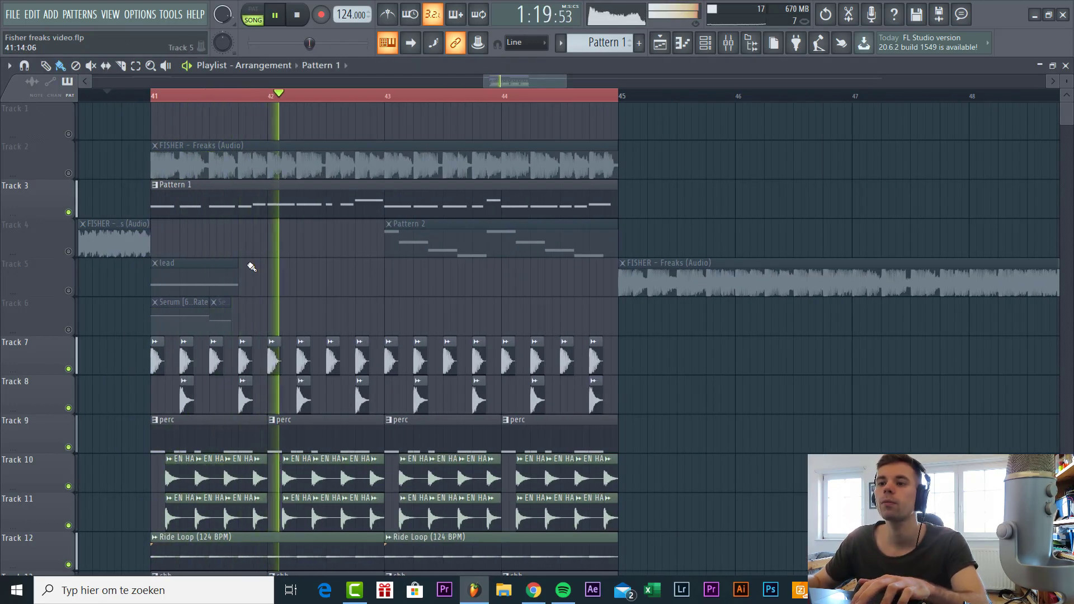
pyautogui.press('space')
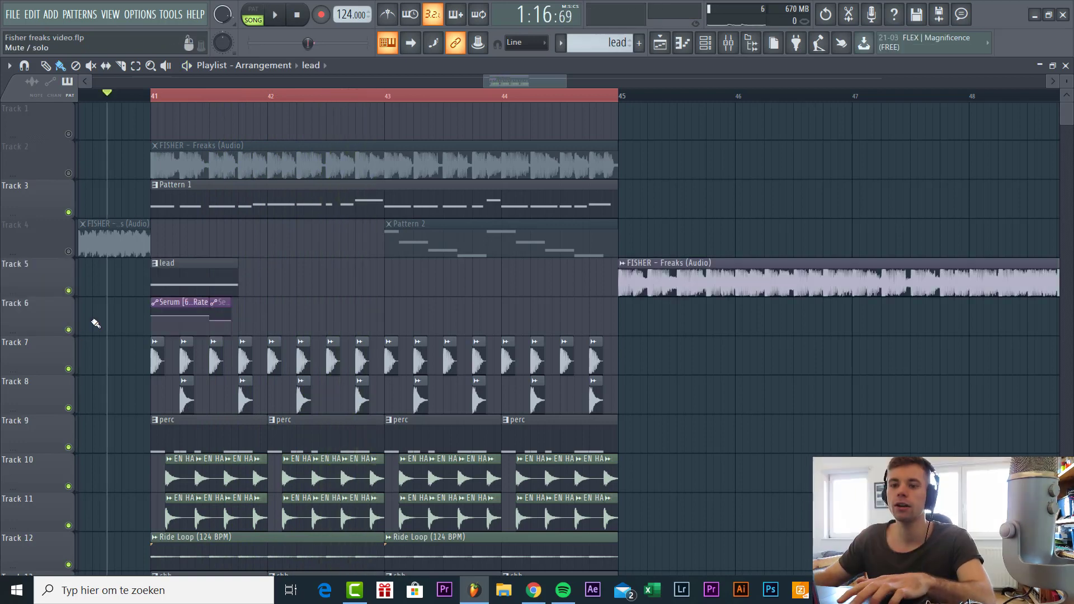
# Play the drop with the lead included and view the lead pattern's notes on Track 5.
pyautogui.scroll(3, 175, 283)
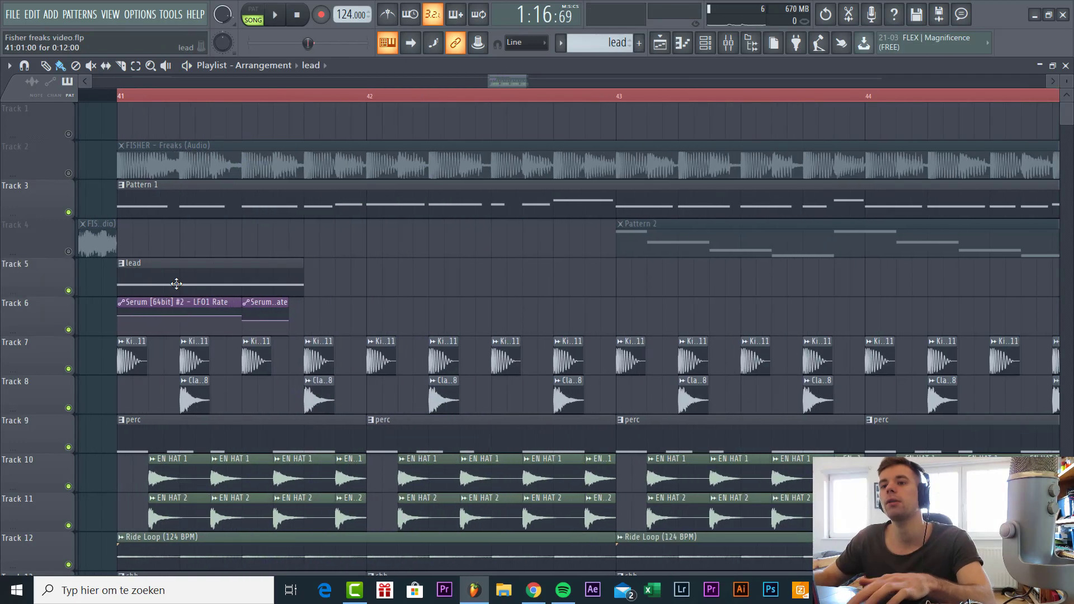
pyautogui.press('space')
pyautogui.doubleClick(236, 272)
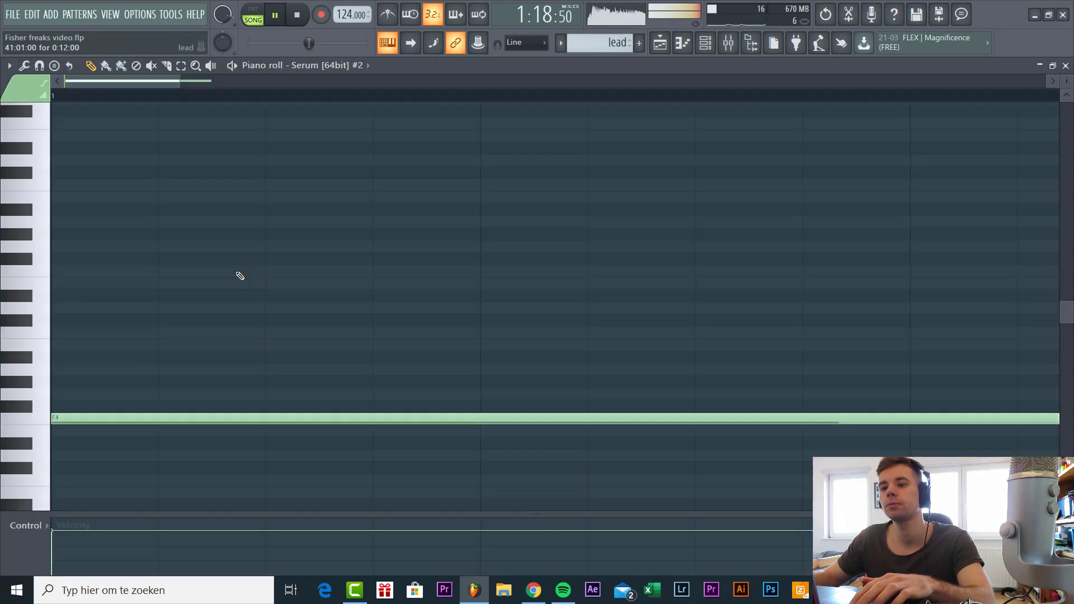
pyautogui.press('Escape')
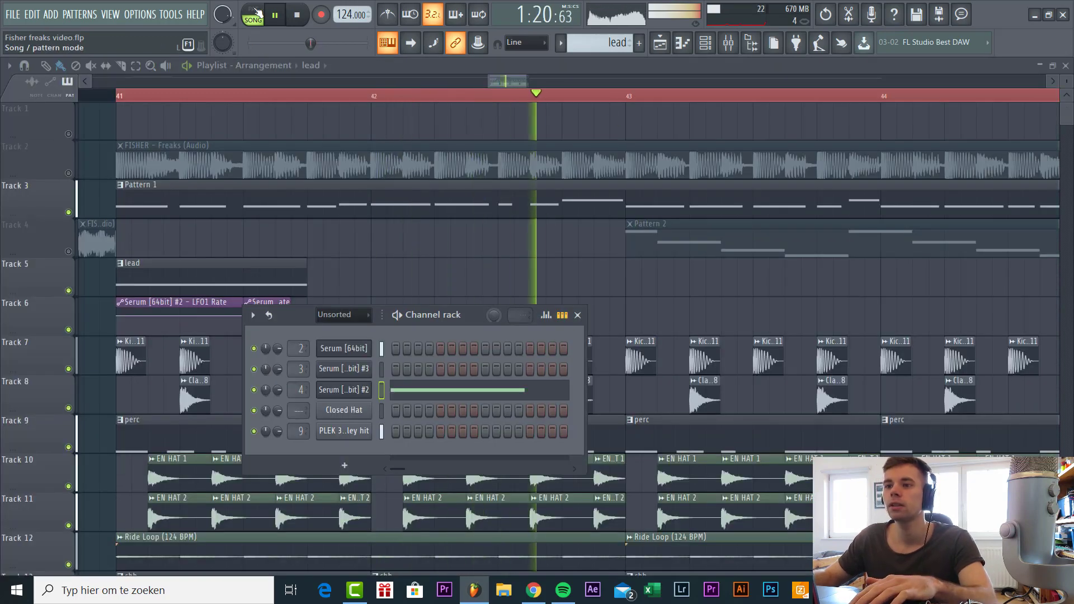
# Switch playback to the lead pattern alone, open its Serum #2 instrument and reset it to the Init preset.
pyautogui.press('l')
pyautogui.click(339, 390)
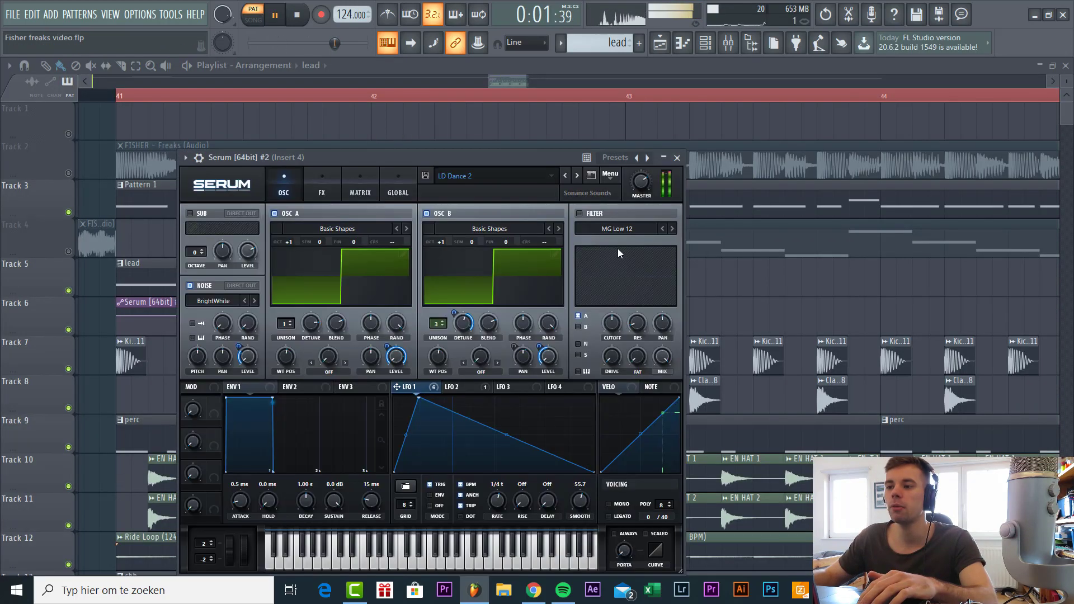
pyautogui.click(603, 177)
pyautogui.click(643, 210)
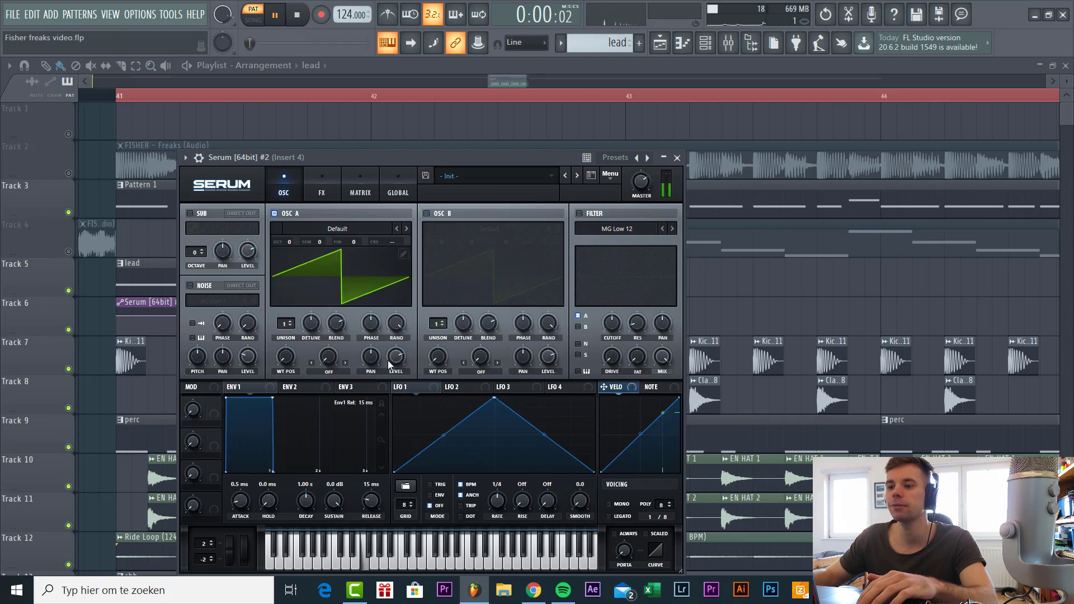
# Load the Basic Shapes wavetable in oscillator A and set its wavetable position to 4.
pyautogui.click(335, 229)
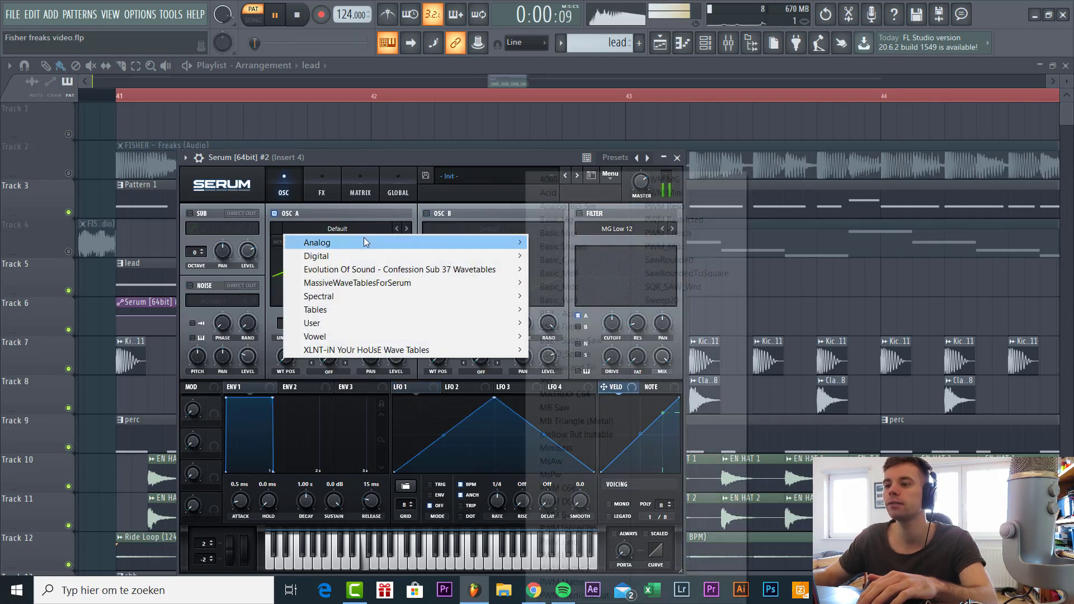
pyautogui.moveTo(492, 242)
pyautogui.click(565, 247)
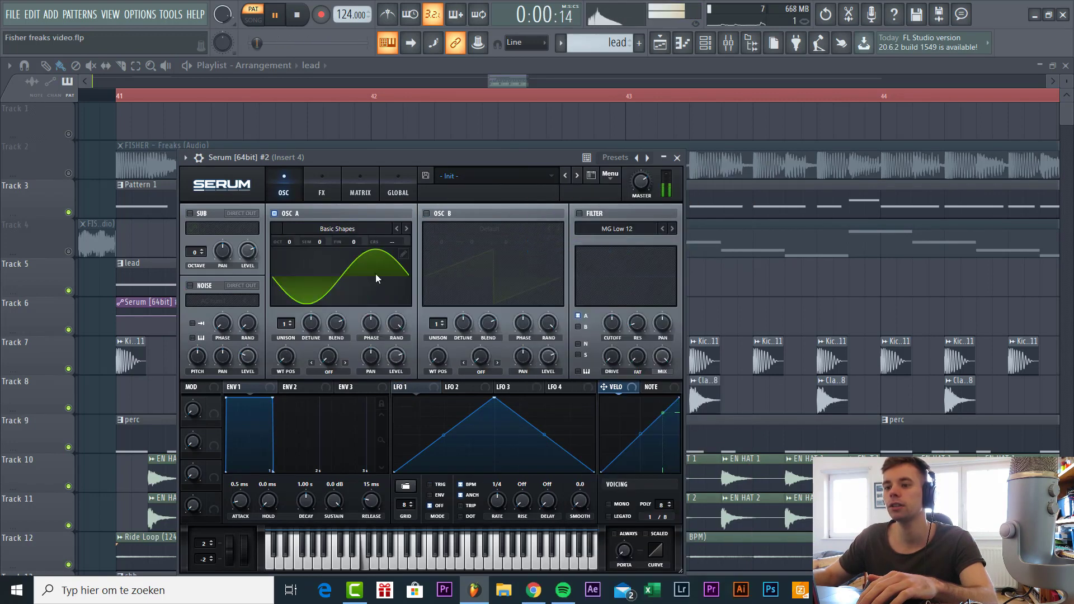
pyautogui.moveTo(284, 351); pyautogui.dragTo(293, 296)
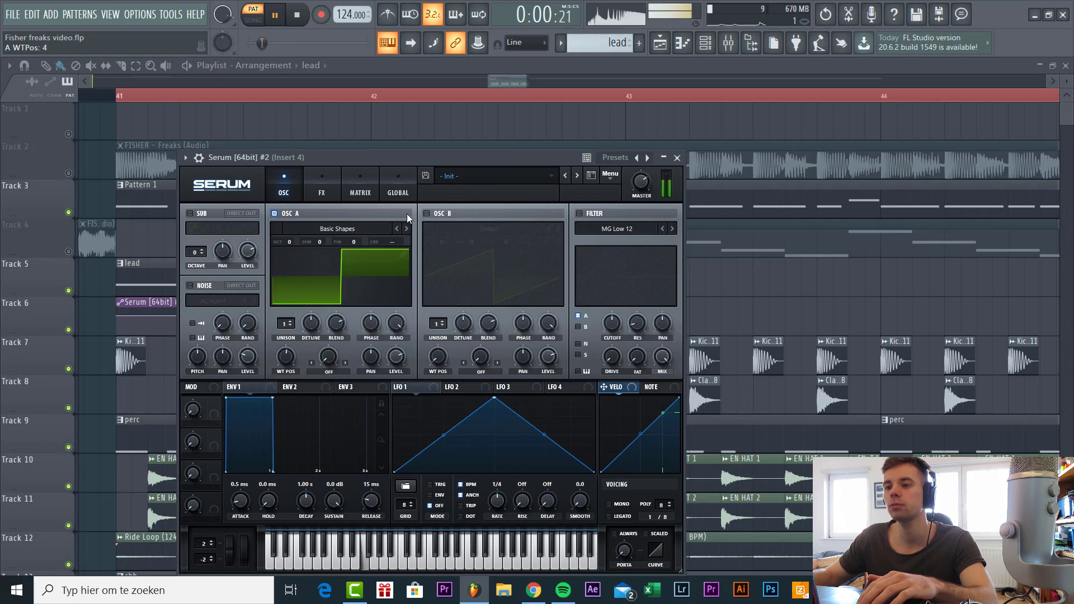
# Enable oscillator B with Basic Shapes at wavetable position 4, and set both oscillators to +1 octave.
pyautogui.click(427, 214)
pyautogui.click(559, 230)
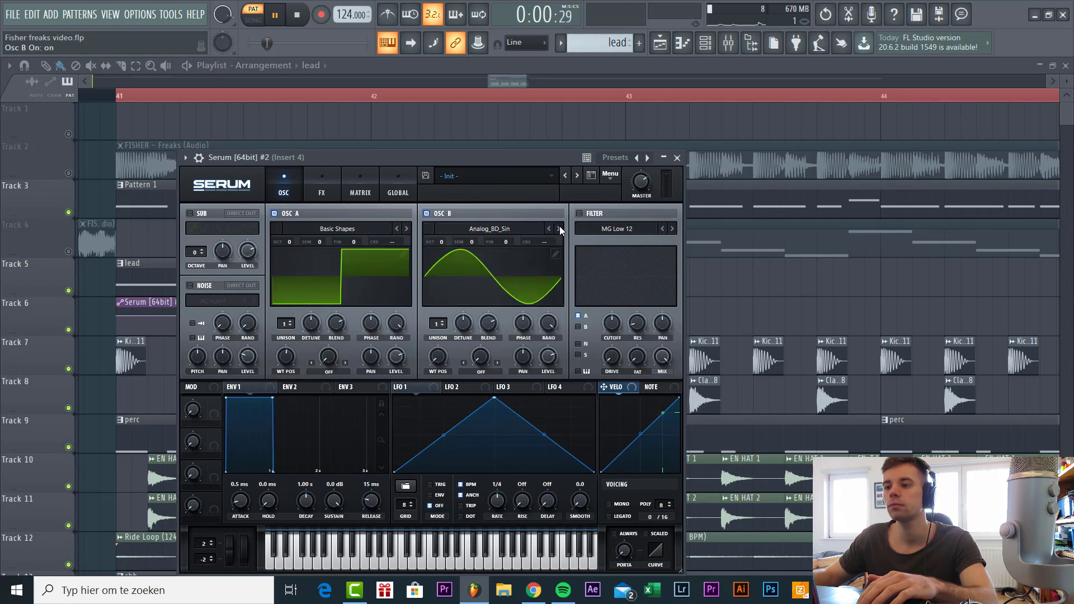
pyautogui.click(560, 229)
pyautogui.click(560, 229)
pyautogui.click(560, 230)
pyautogui.click(560, 230)
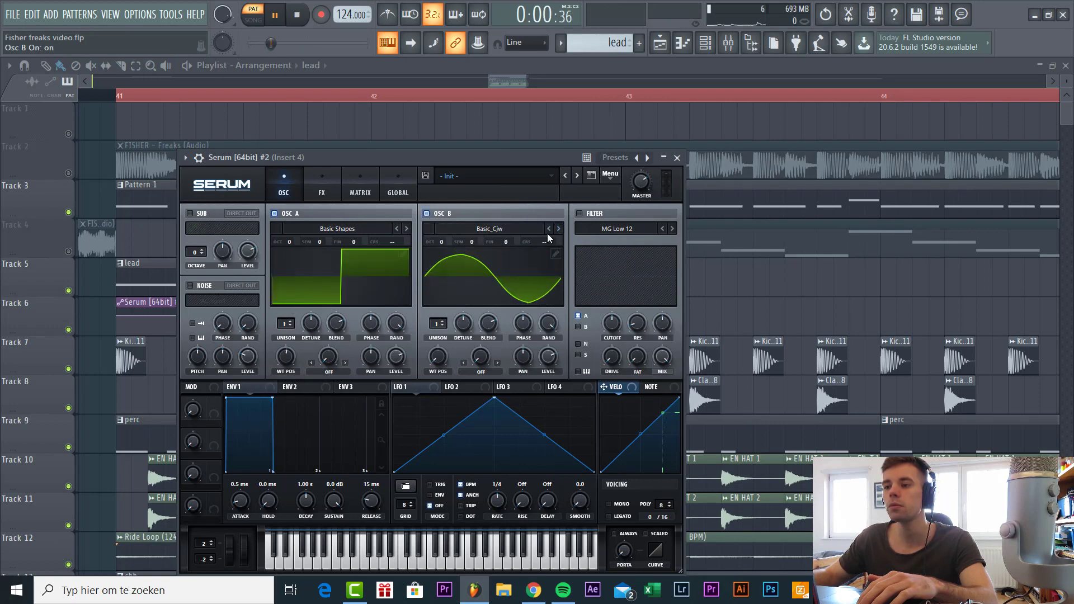
pyautogui.click(549, 229)
pyautogui.moveTo(437, 355); pyautogui.dragTo(455, 304)
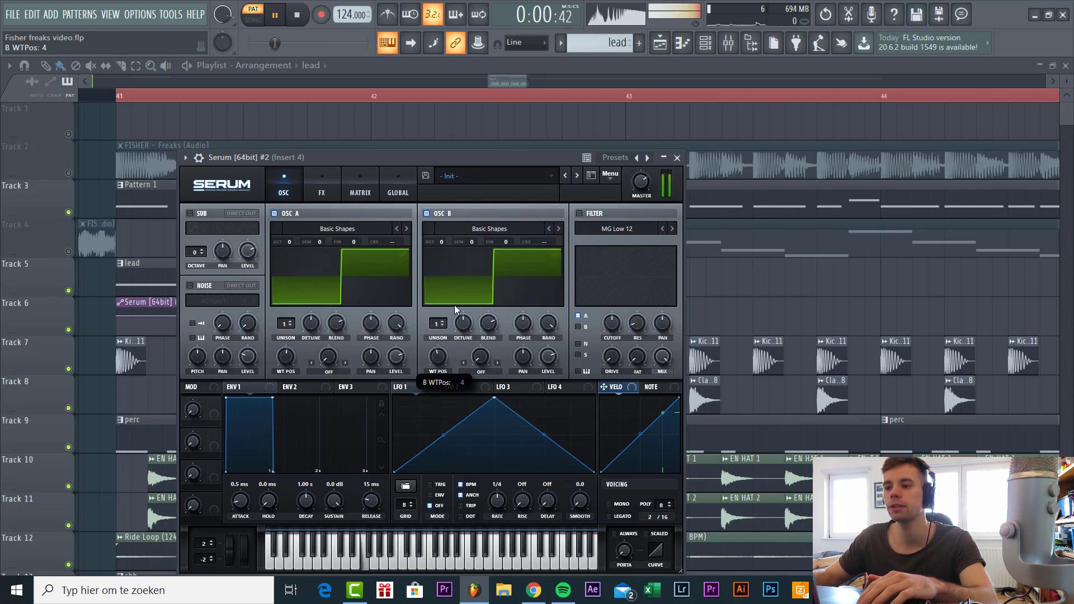
pyautogui.moveTo(441, 242); pyautogui.dragTo(442, 238)
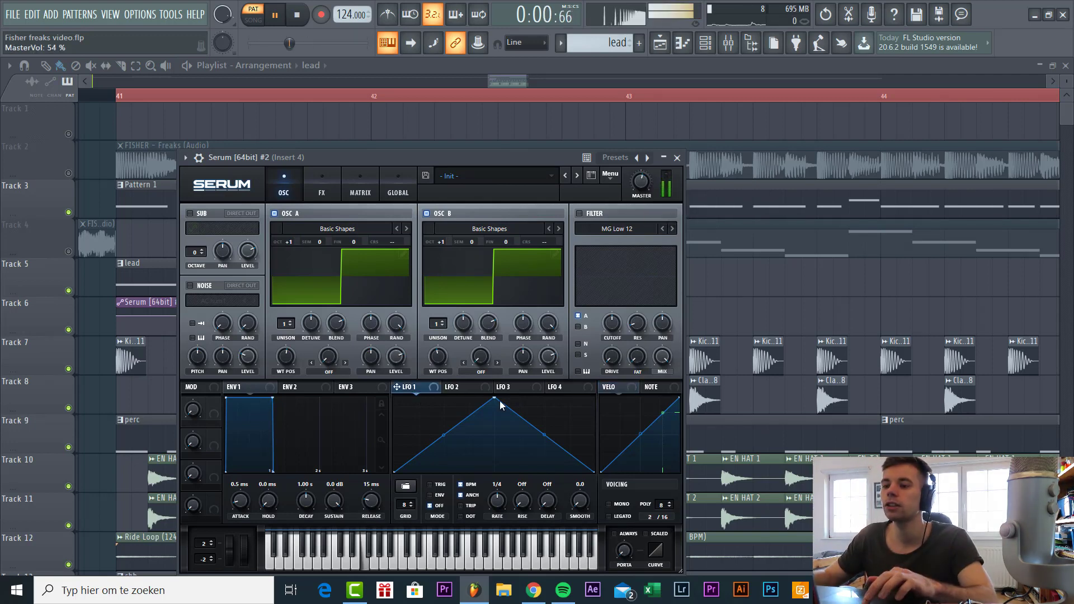
# Move LFO 1's peak close to its start and modulate the levels of both oscillators with it.
pyautogui.moveTo(495, 398); pyautogui.dragTo(414, 379)
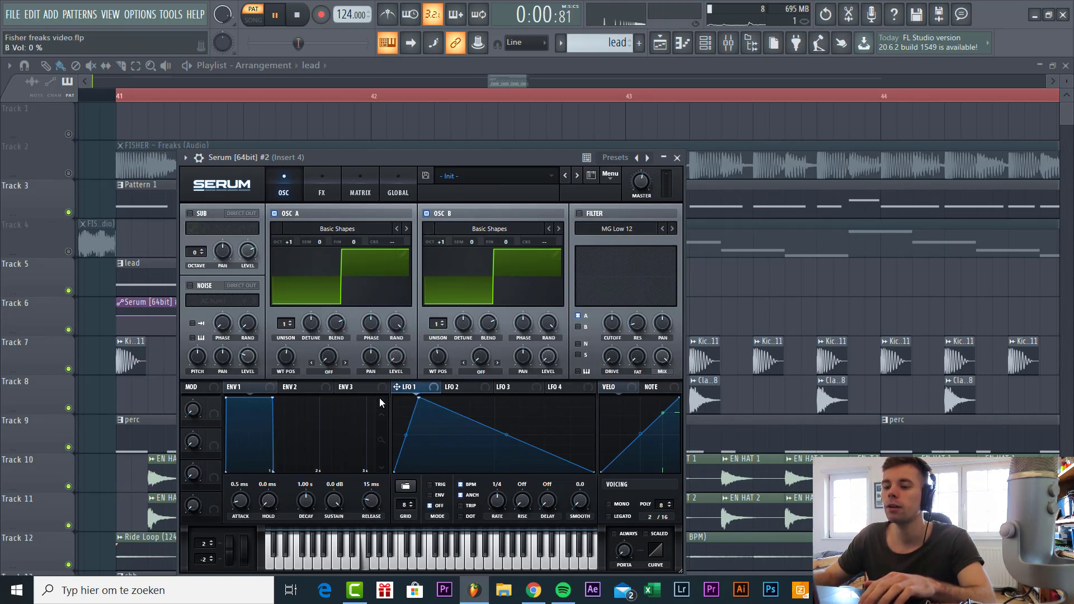
pyautogui.moveTo(398, 388); pyautogui.dragTo(547, 356)
# Set LFO 1 to trigger mode with a 1/16 rate and smoothing of 22.8.
pyautogui.click(435, 485)
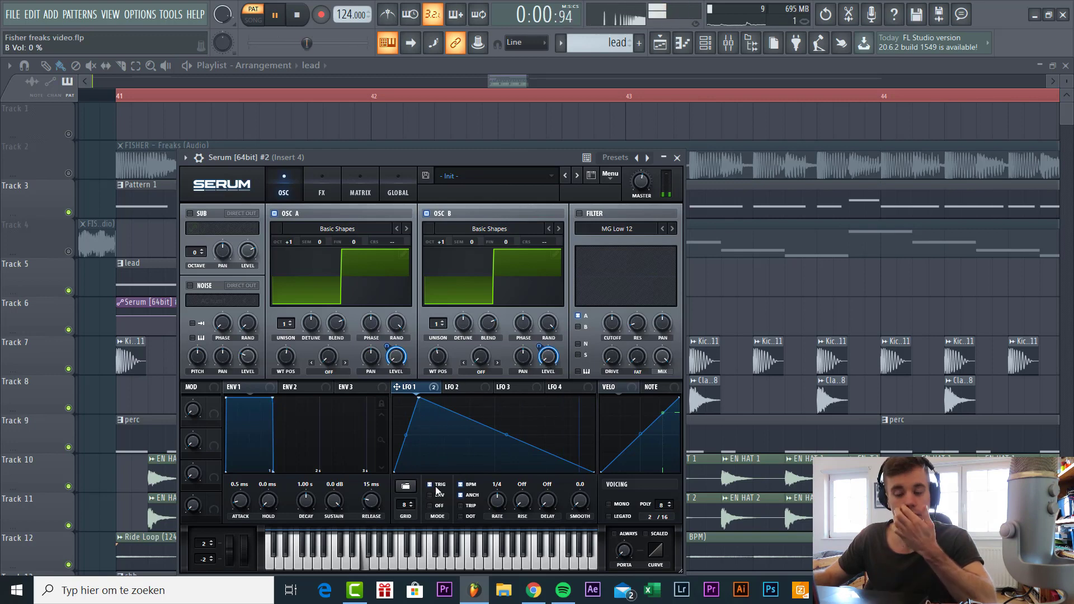
pyautogui.moveTo(502, 501); pyautogui.dragTo(507, 474)
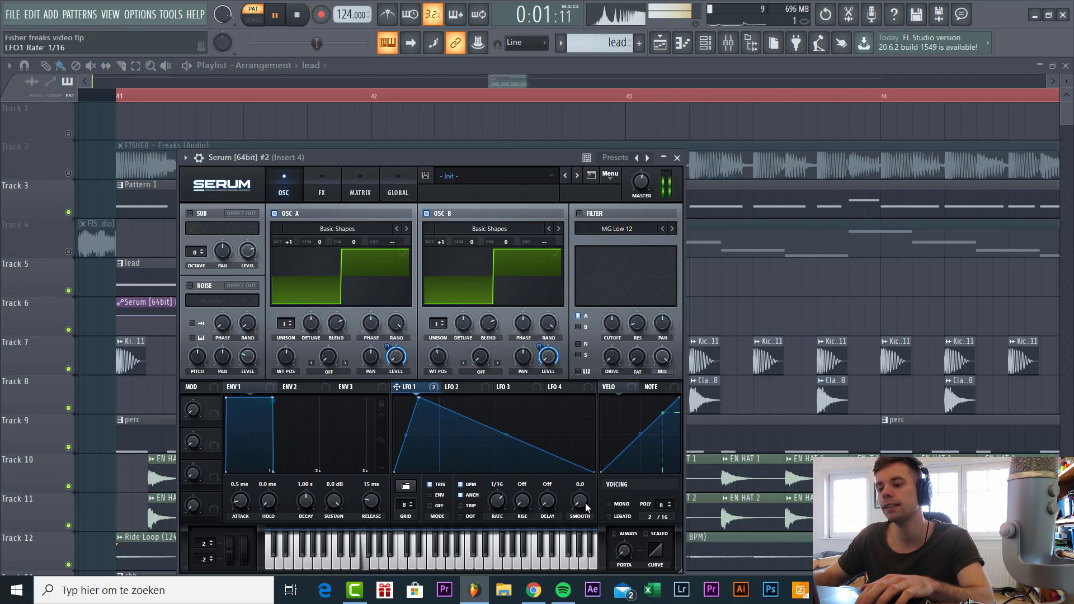
pyautogui.moveTo(579, 501); pyautogui.dragTo(578, 459)
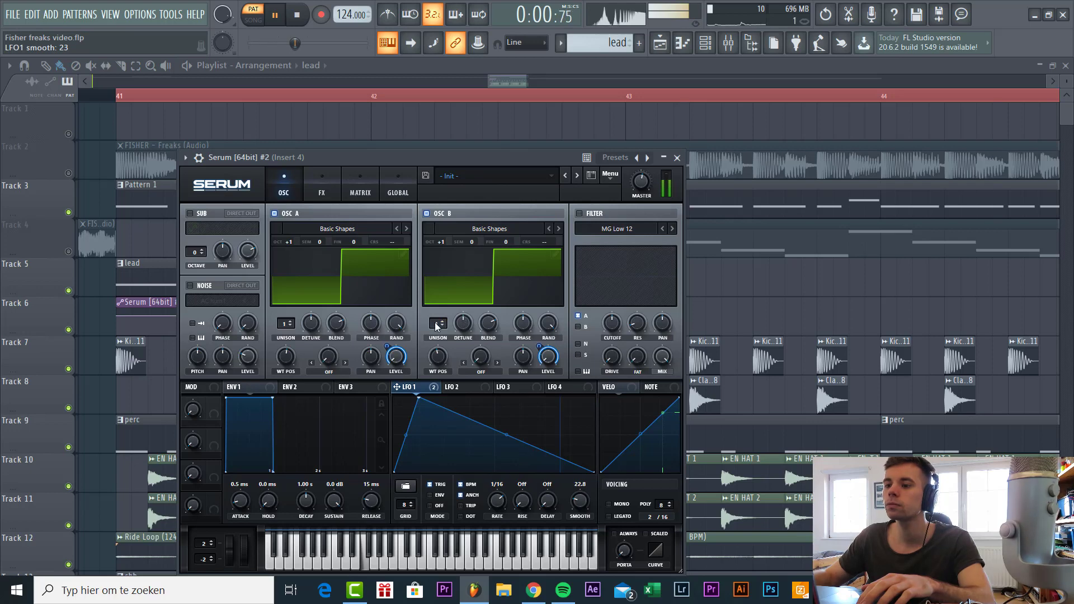
# Give oscillator B 3 unison voices with 0.16 detune, and modulate its detune and pan with LFO 1.
pyautogui.moveTo(437, 327); pyautogui.dragTo(461, 336)
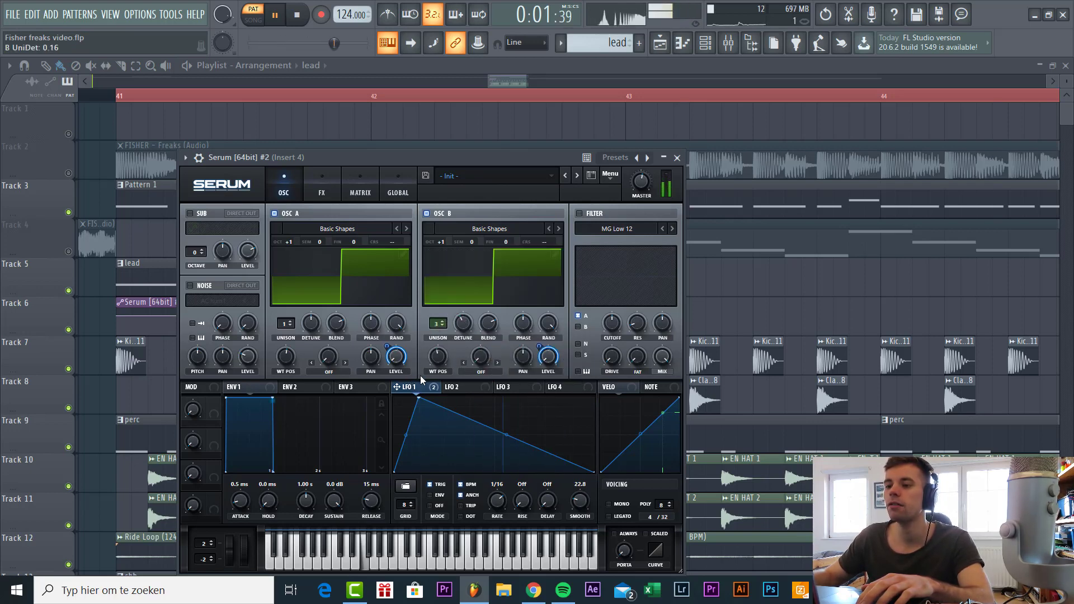
pyautogui.moveTo(421, 377); pyautogui.dragTo(457, 334)
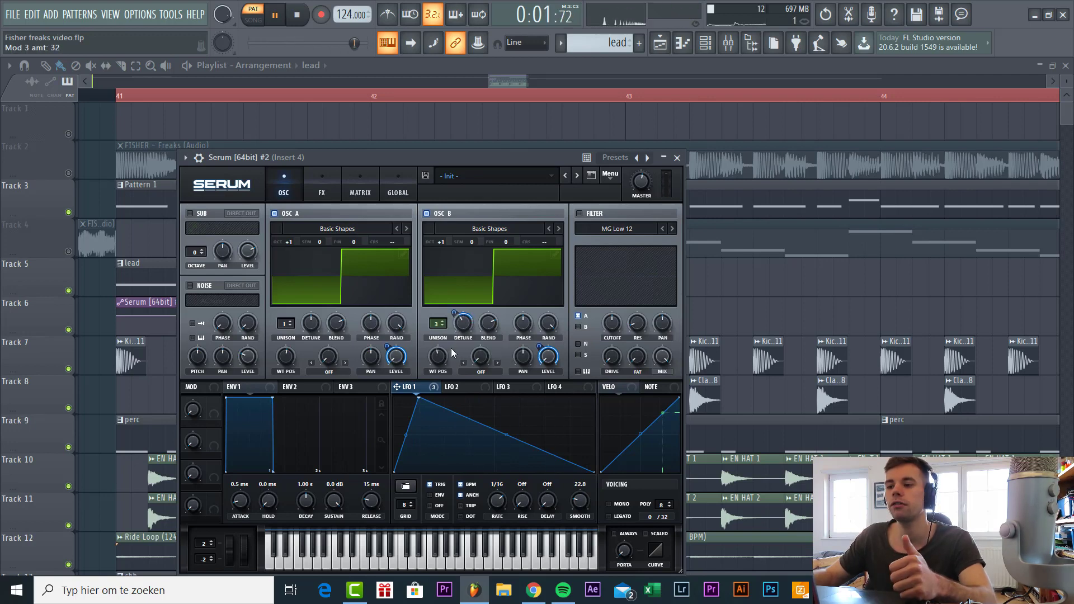
pyautogui.moveTo(519, 363)
pyautogui.mouseDown()
pyautogui.moveTo(516, 350)
pyautogui.moveTo(503, 384)
pyautogui.moveTo(528, 389)
pyautogui.moveTo(530, 375)
pyautogui.mouseUp()
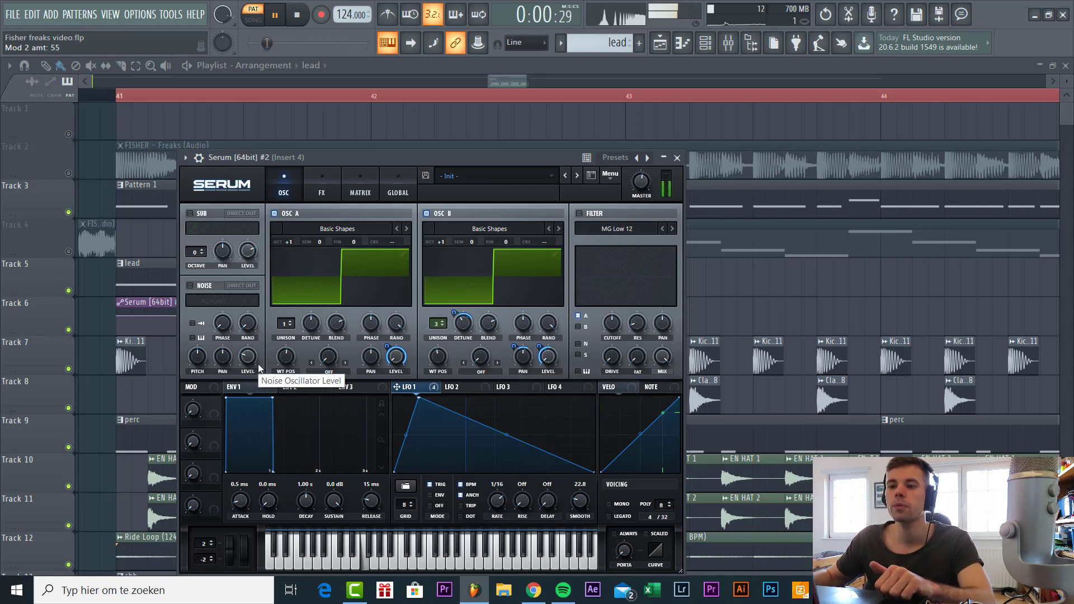
# Enable the noise oscillator with BrightWhite at 0% level, and modulate that level with LFO 1 by 32.
pyautogui.click(192, 286)
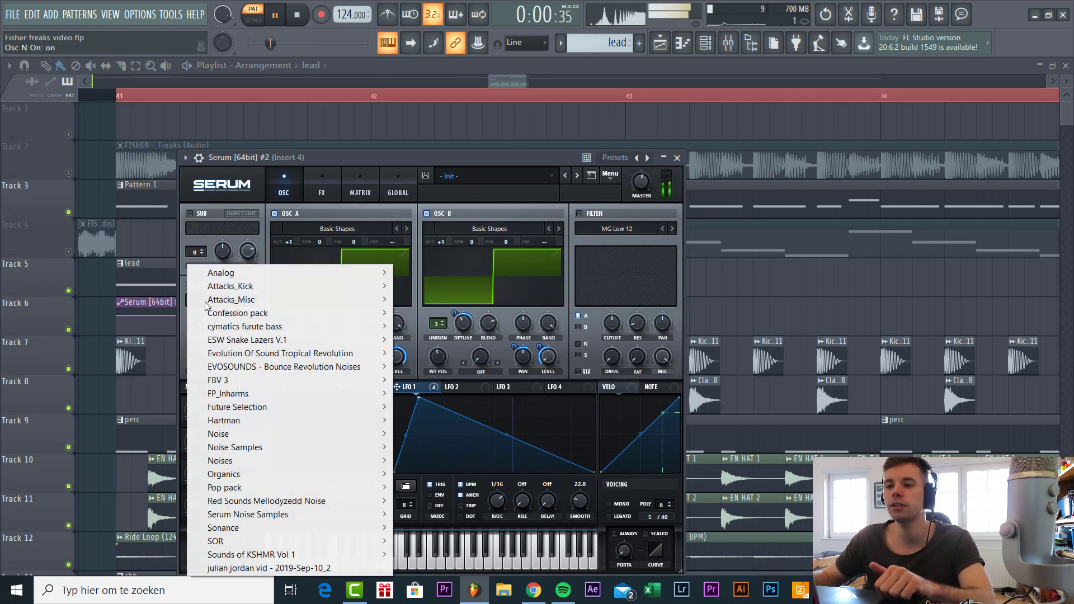
pyautogui.moveTo(252, 273)
pyautogui.click(453, 326)
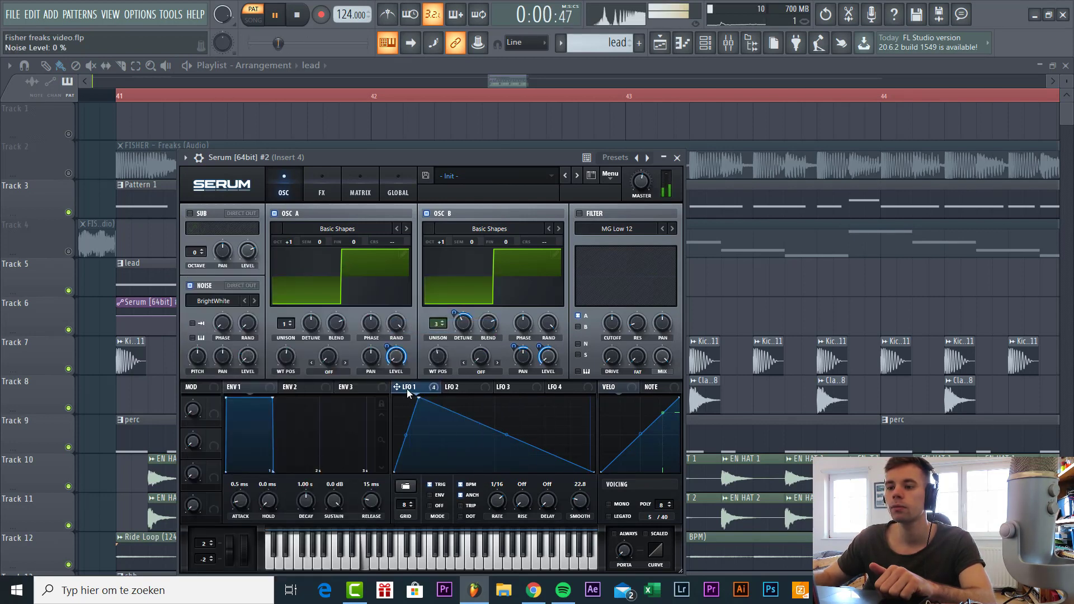
pyautogui.moveTo(408, 386); pyautogui.dragTo(248, 356)
pyautogui.moveTo(239, 347); pyautogui.dragTo(230, 379)
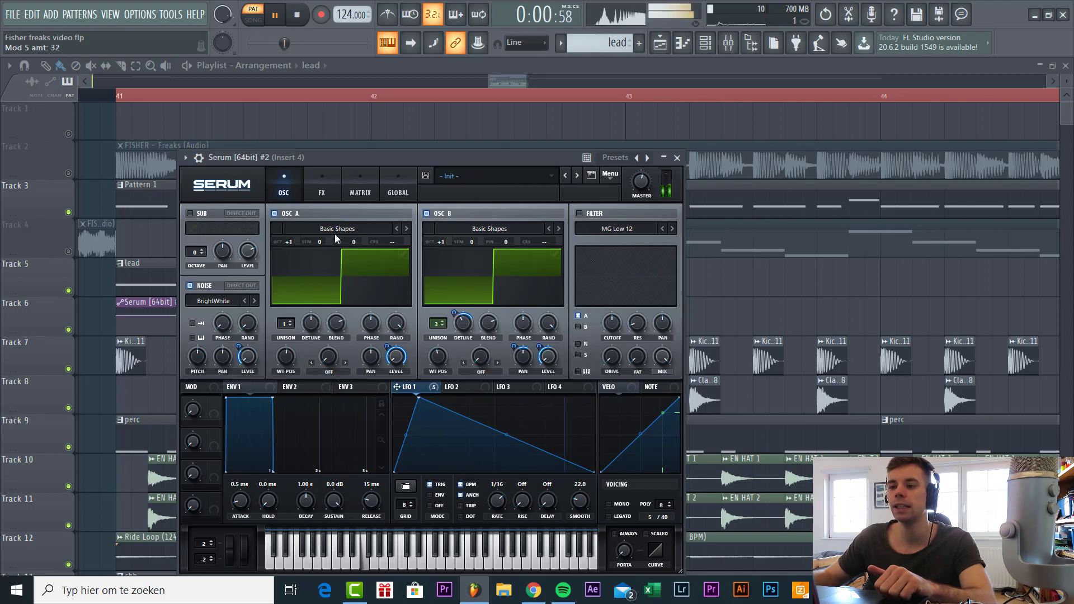
# Enable the chorus effect, switch its filter to HPF, and set its mix to 31%.
pyautogui.click(323, 188)
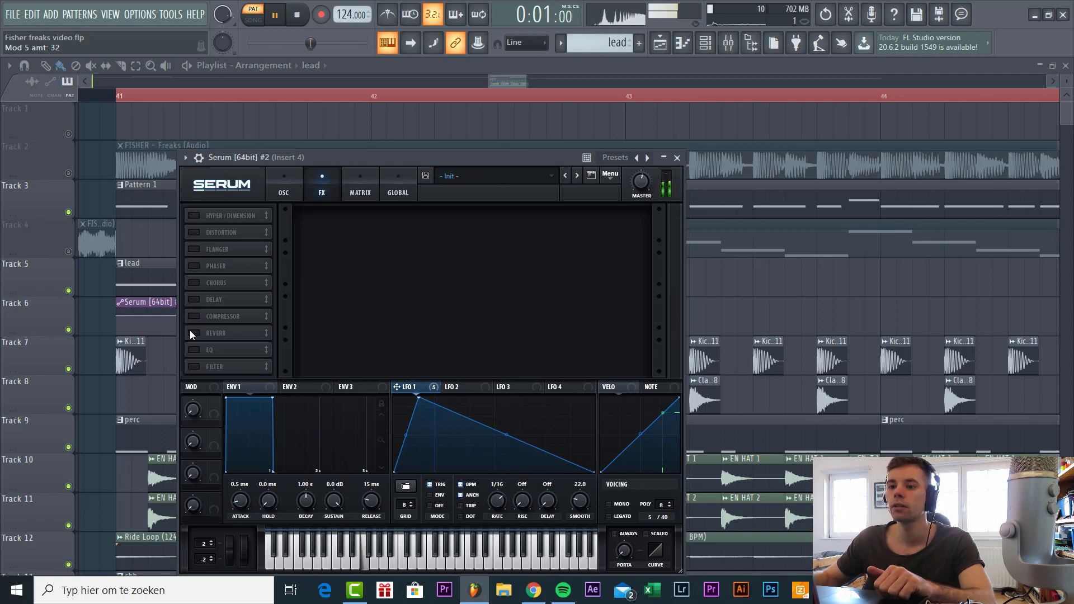
pyautogui.click(193, 283)
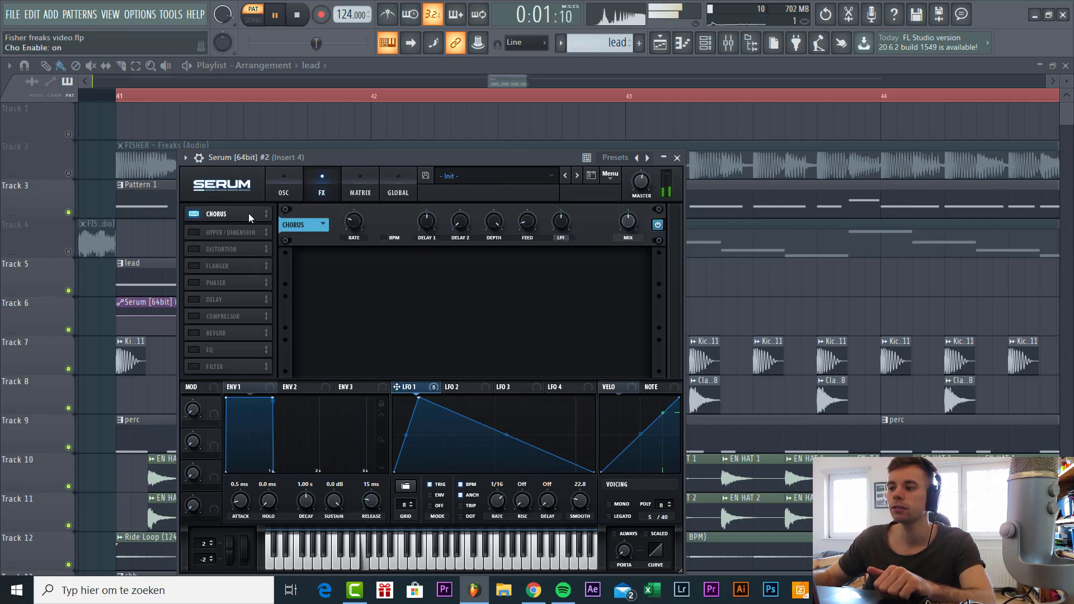
pyautogui.click(564, 238)
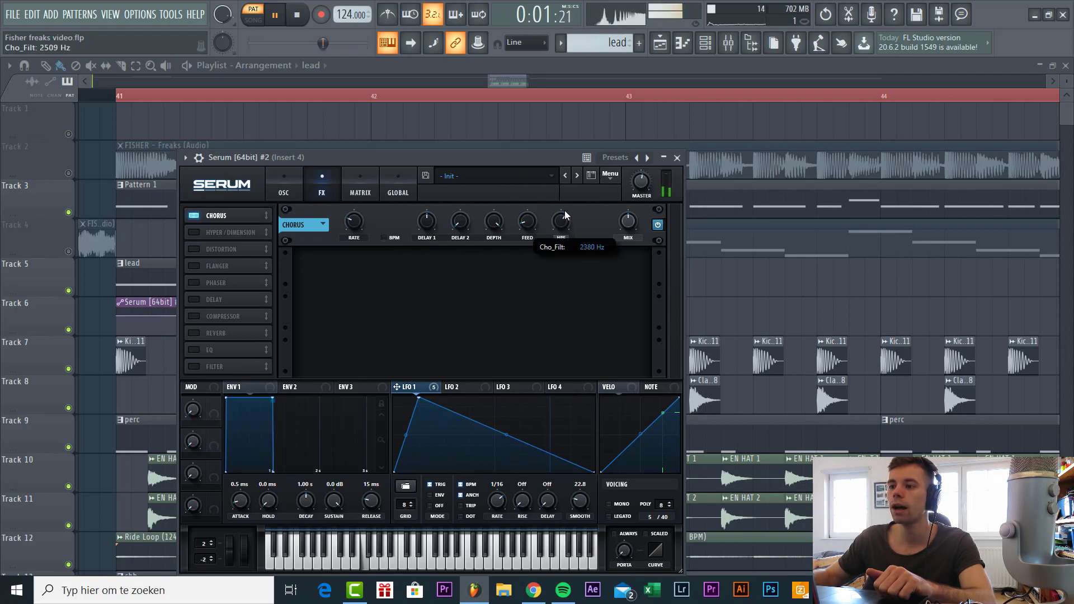
pyautogui.moveTo(606, 257); pyautogui.dragTo(600, 215)
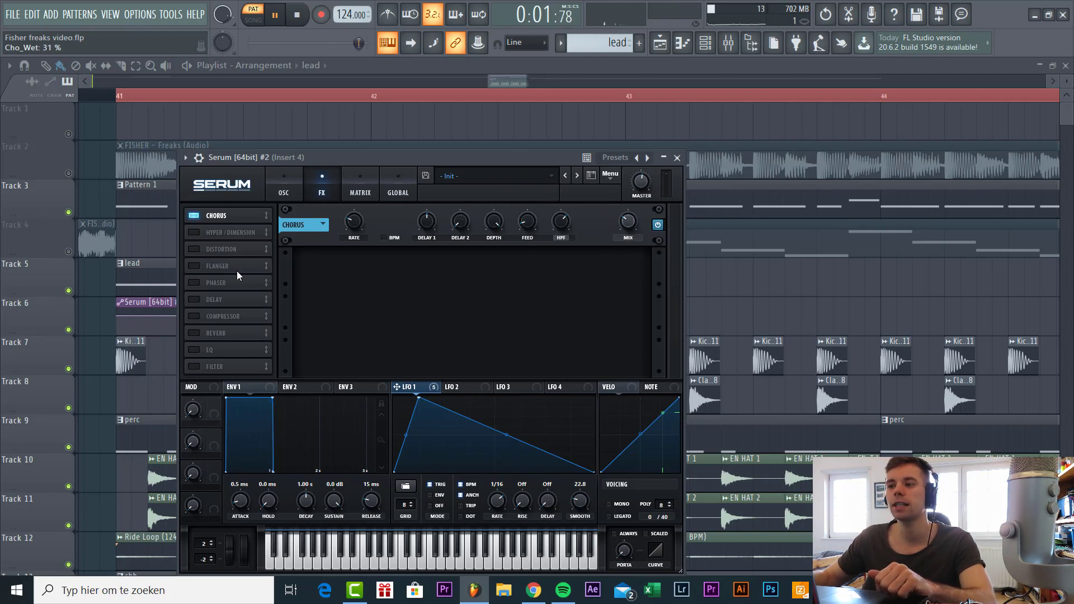
# Enable the EQ directly after the chorus, switch its low band to a low-cut shape, and adjust that band's frequency.
pyautogui.click(195, 350)
pyautogui.moveTo(220, 246); pyautogui.dragTo(232, 234)
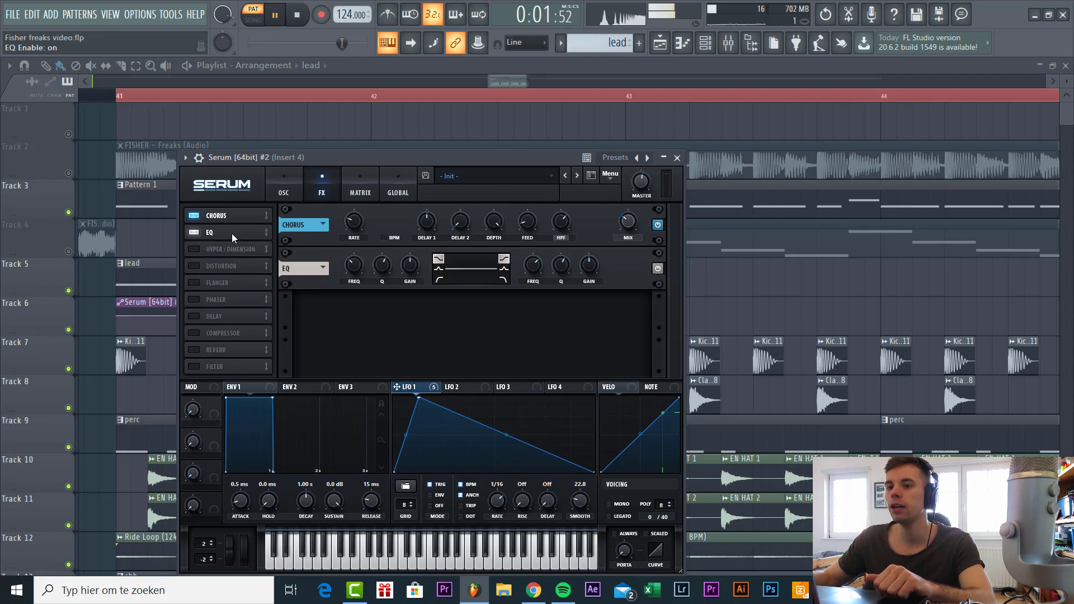
pyautogui.click(440, 277)
pyautogui.moveTo(374, 281)
pyautogui.mouseDown()
pyautogui.moveTo(374, 290)
pyautogui.moveTo(353, 282)
pyautogui.mouseUp()
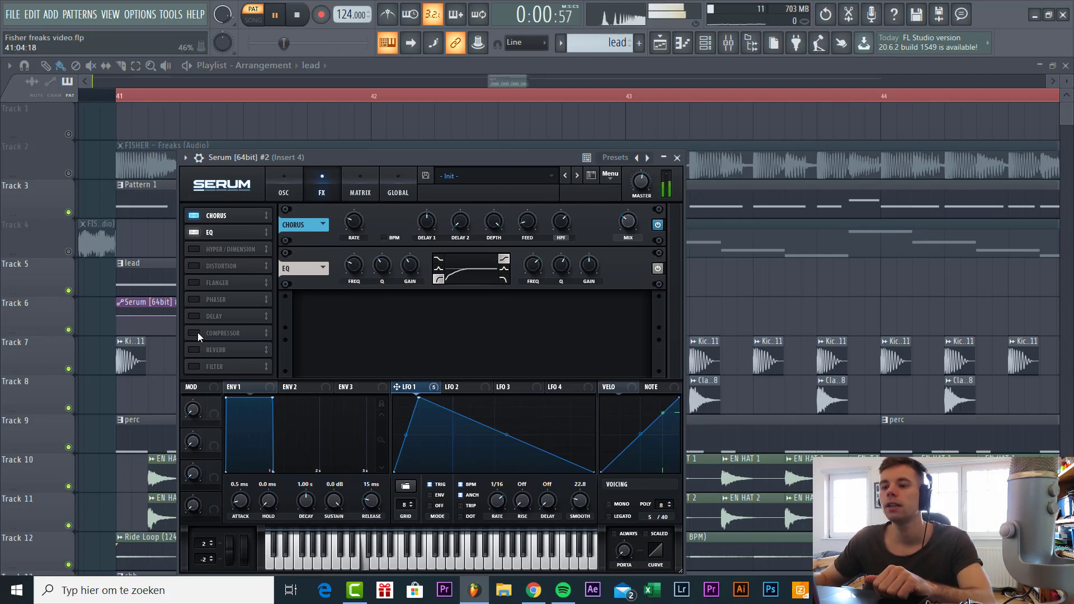
# Enable the reverb between the chorus and EQ, and modulate its mix with LFO 1 by 27.
pyautogui.click(194, 350)
pyautogui.moveTo(224, 351); pyautogui.dragTo(243, 225)
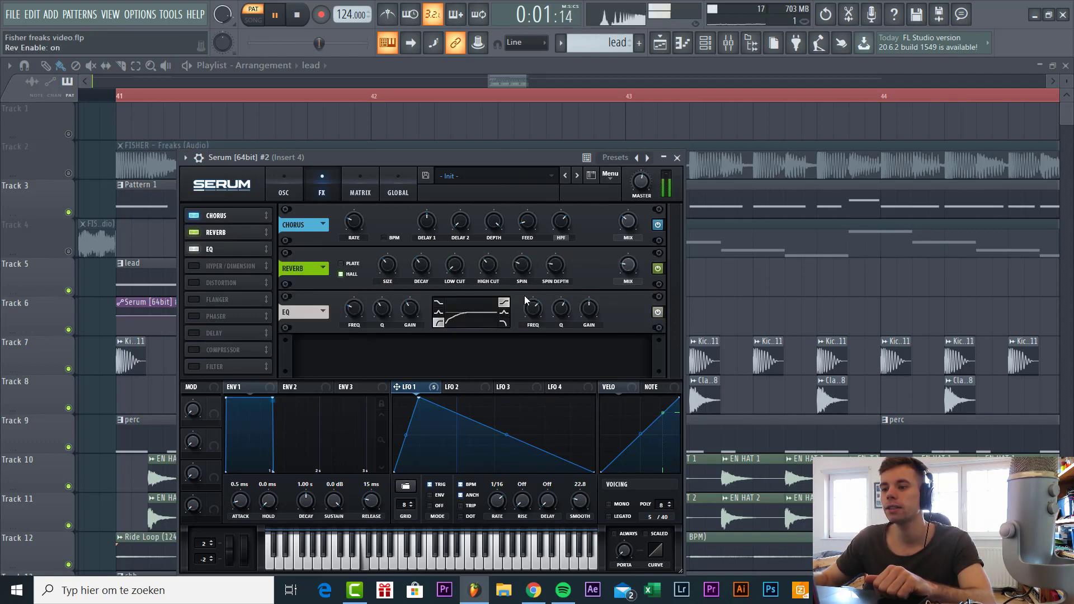
pyautogui.click(626, 277)
pyautogui.moveTo(626, 282); pyautogui.dragTo(626, 266)
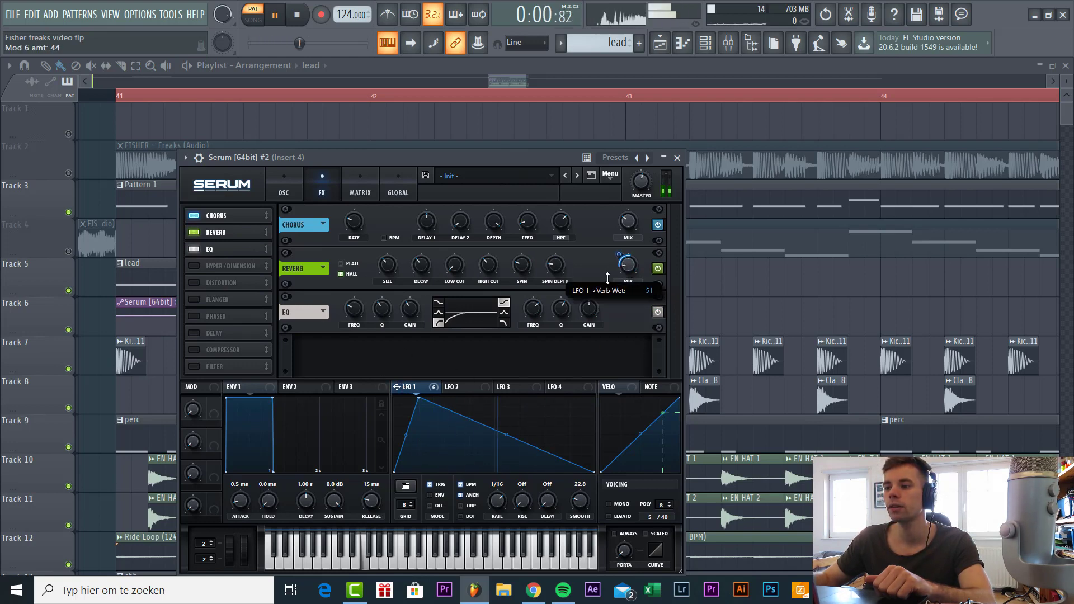
pyautogui.click(626, 269)
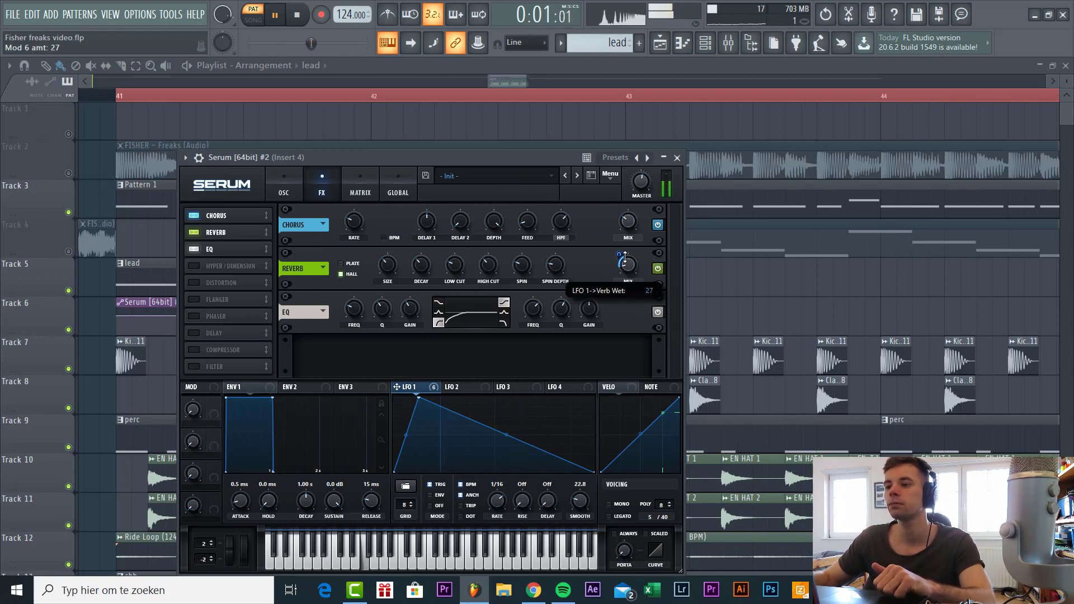
# Add a High 6 filter after the EQ, with LFO 1 modulating its cutoff and drive at 19%.
pyautogui.click(194, 364)
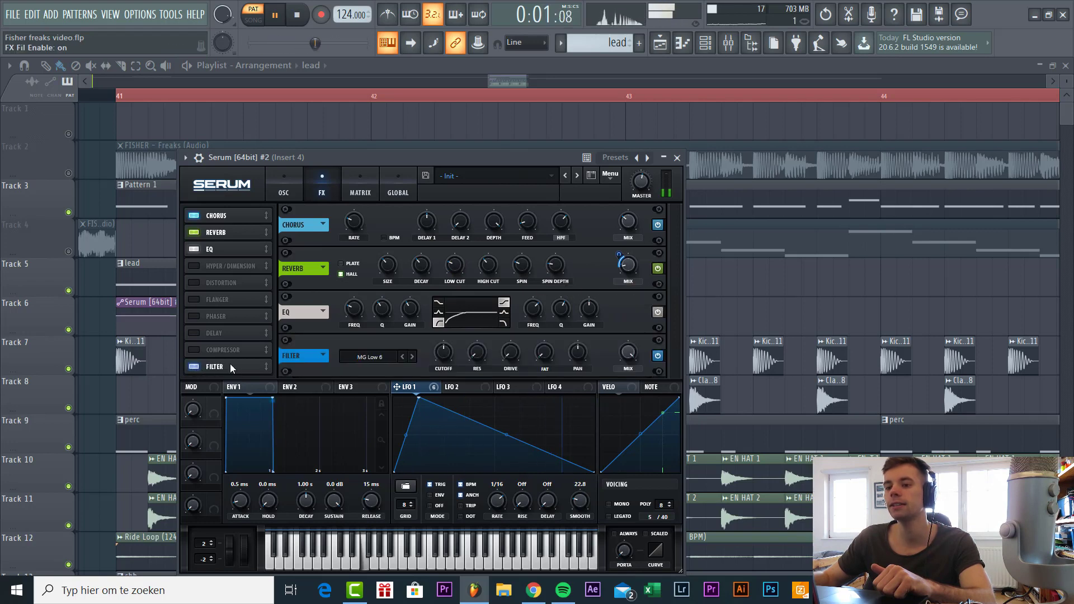
pyautogui.moveTo(230, 363); pyautogui.dragTo(235, 262)
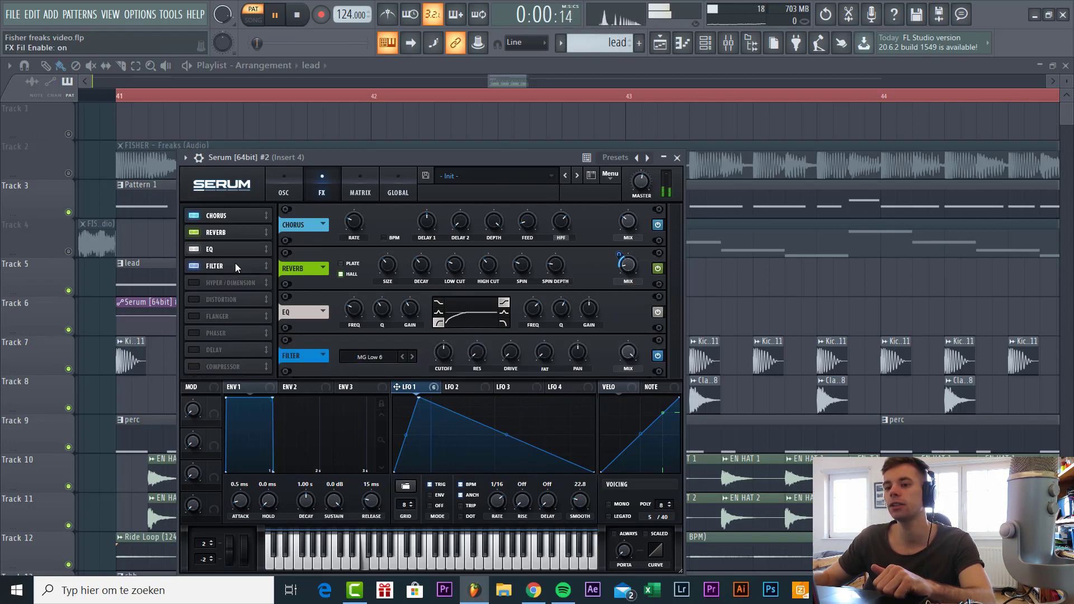
pyautogui.click(413, 357)
pyautogui.click(412, 357)
pyautogui.click(412, 357)
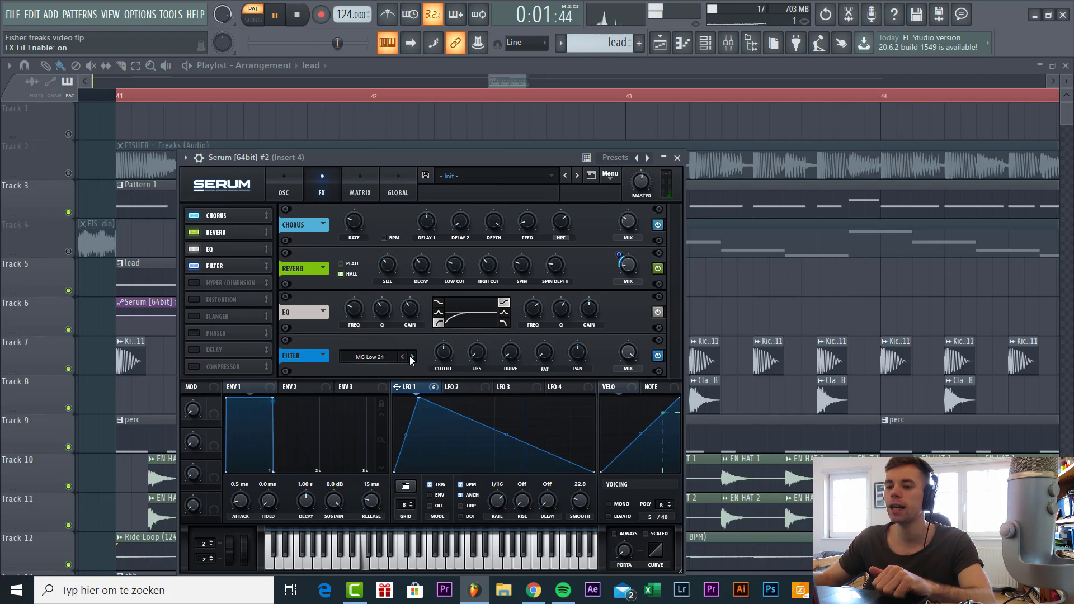
pyautogui.click(411, 357)
pyautogui.click(411, 357)
pyautogui.click(412, 357)
pyautogui.click(411, 357)
pyautogui.click(411, 357)
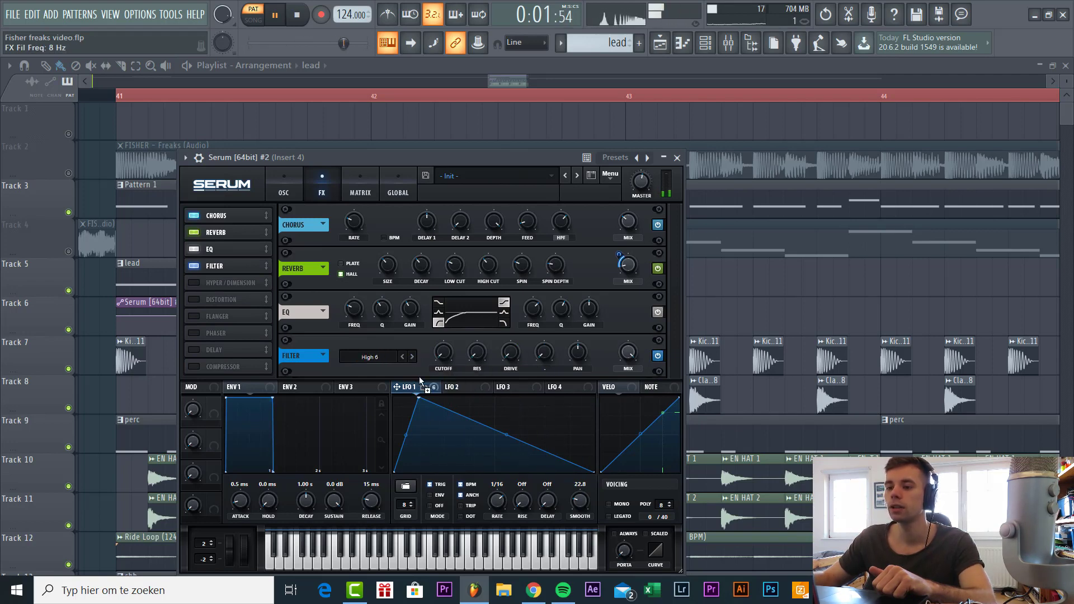
pyautogui.moveTo(419, 379)
pyautogui.mouseDown()
pyautogui.moveTo(442, 351)
pyautogui.moveTo(427, 385)
pyautogui.mouseUp()
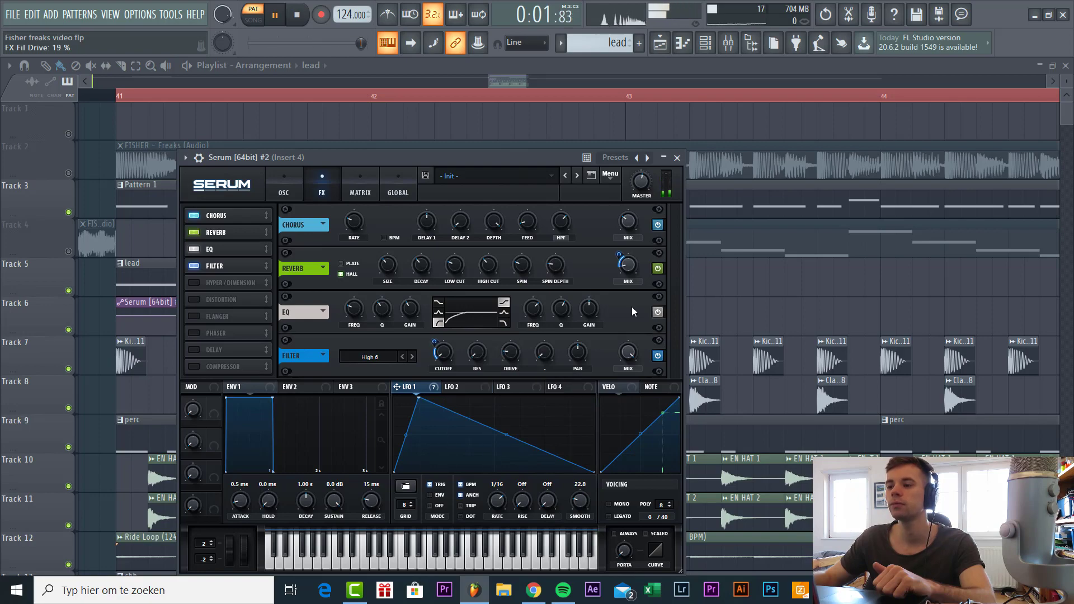
# Close the lead synth and play the full arrangement from just before bar 41 in song mode.
pyautogui.press('Escape')
pyautogui.scroll(-5, 451, 333)
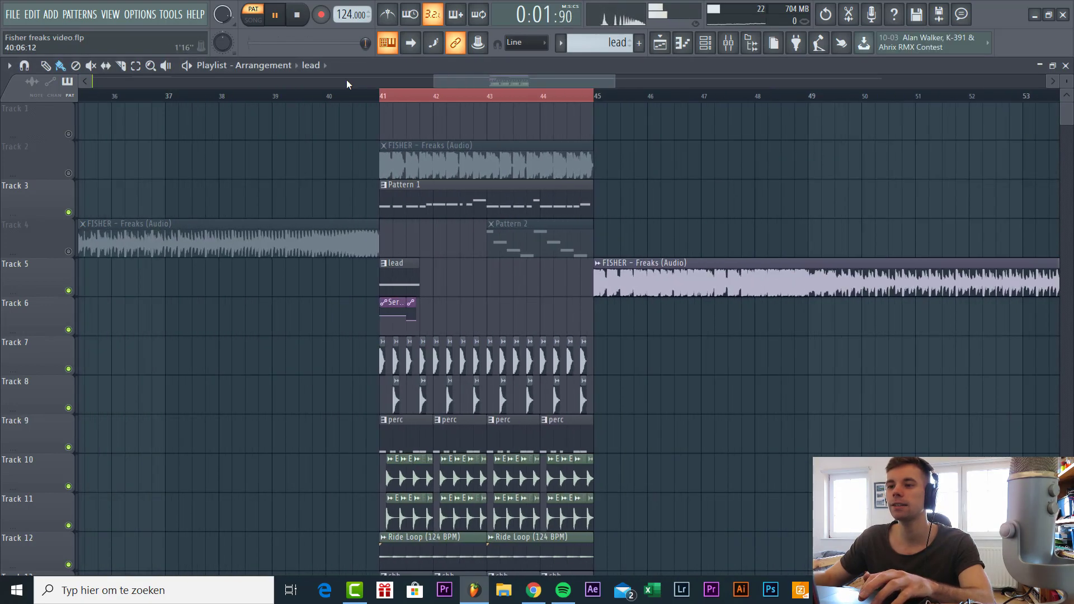
pyautogui.click(348, 95)
pyautogui.scroll(4, 426, 234)
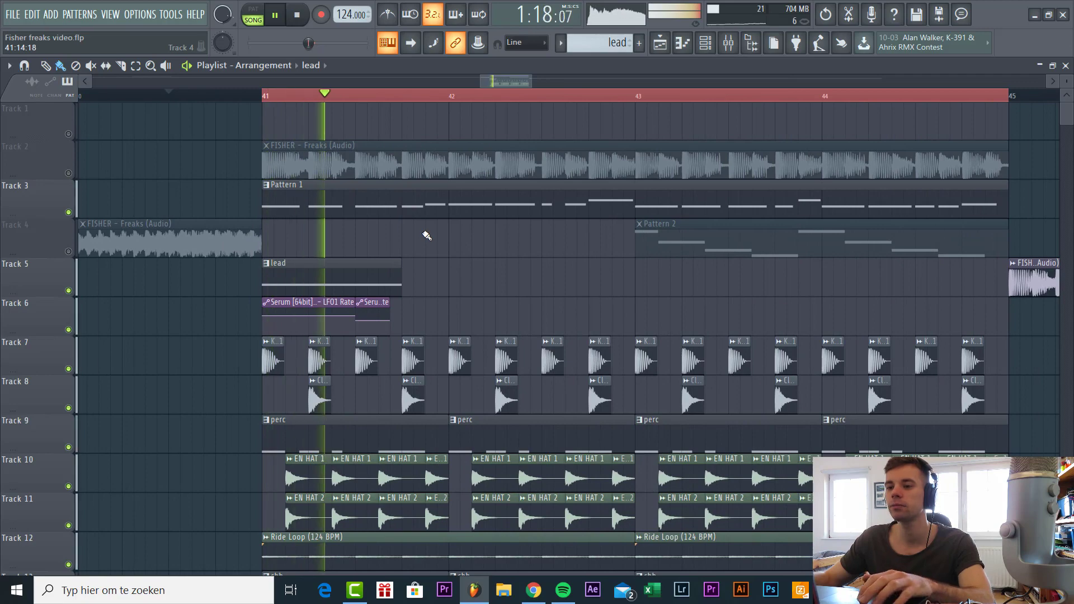
pyautogui.scroll(-2, 427, 236)
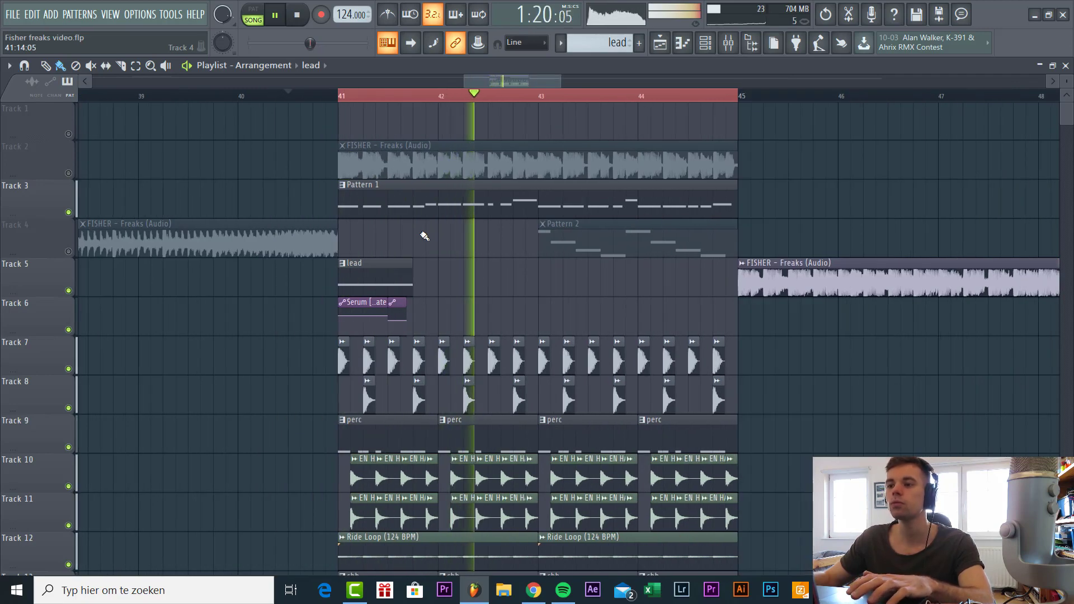
pyautogui.press('space')
# Unmute Track 4 and play the arrangement from just before bar 43.
pyautogui.scroll(-3, 575, 269)
pyautogui.scroll(2, 472, 89)
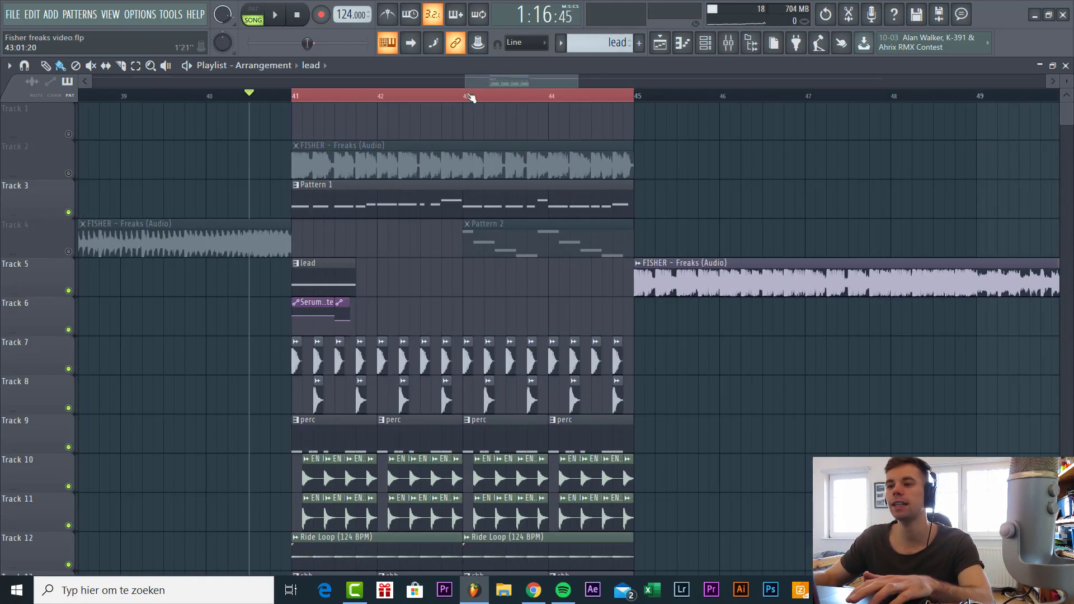
pyautogui.click(452, 95)
pyautogui.click(72, 251)
pyautogui.press('space')
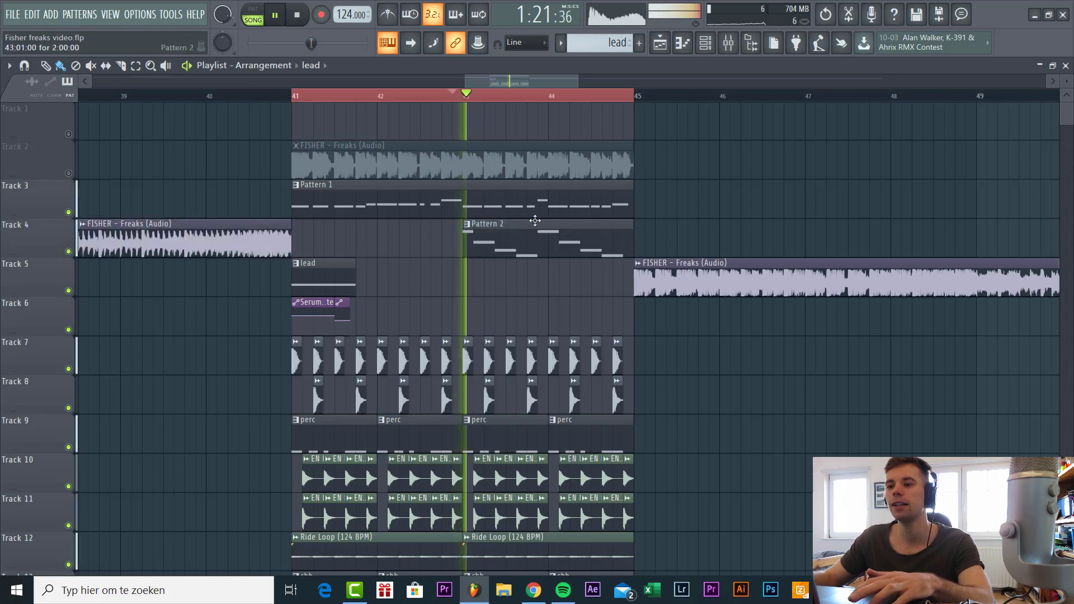
# Open Pattern 2's notes in the piano roll and play the pattern on its own.
pyautogui.scroll(3, 535, 221)
pyautogui.doubleClick(500, 239)
pyautogui.click(248, 18)
pyautogui.scroll(-3, 337, 293)
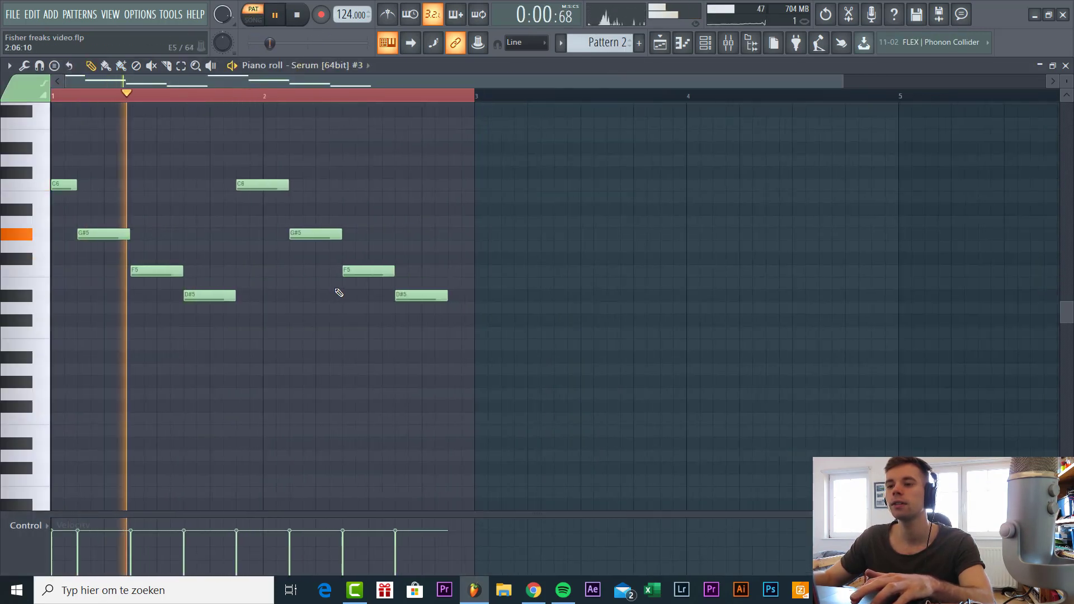
pyautogui.press('Escape')
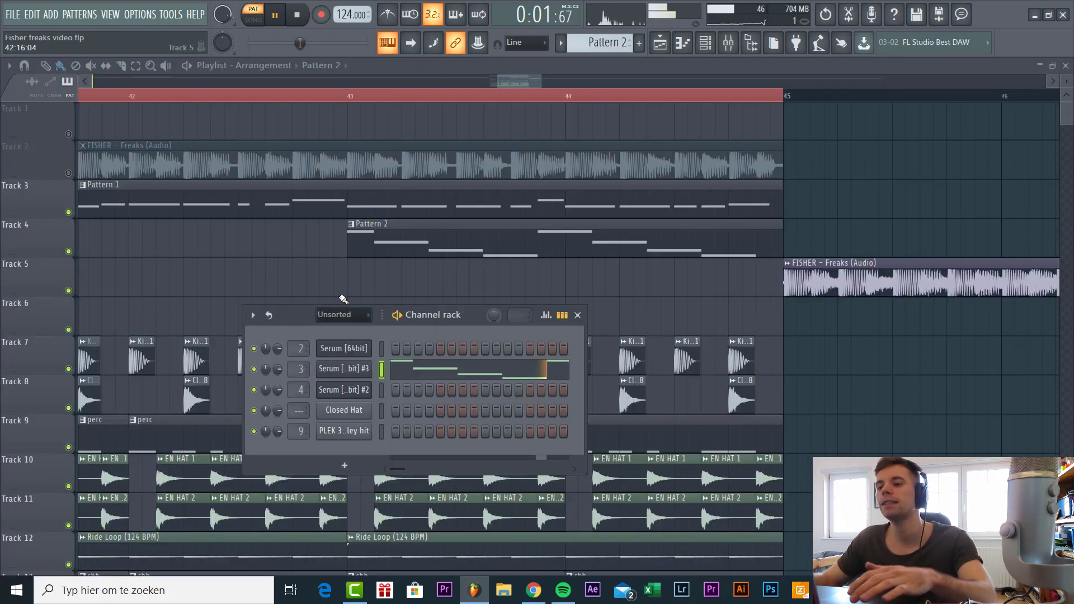
# Open Serum #3 and examine the PD Cowgirl preset's oscillators, effects, and LFO 1 modulation.
pyautogui.click(344, 368)
pyautogui.moveTo(405, 178); pyautogui.dragTo(457, 162)
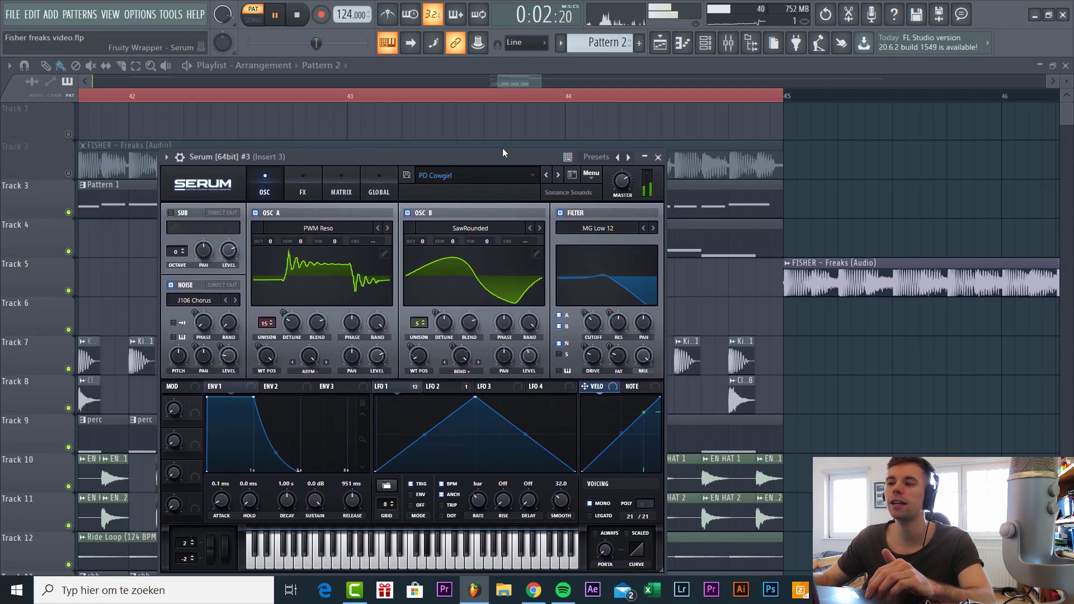
pyautogui.click(397, 388)
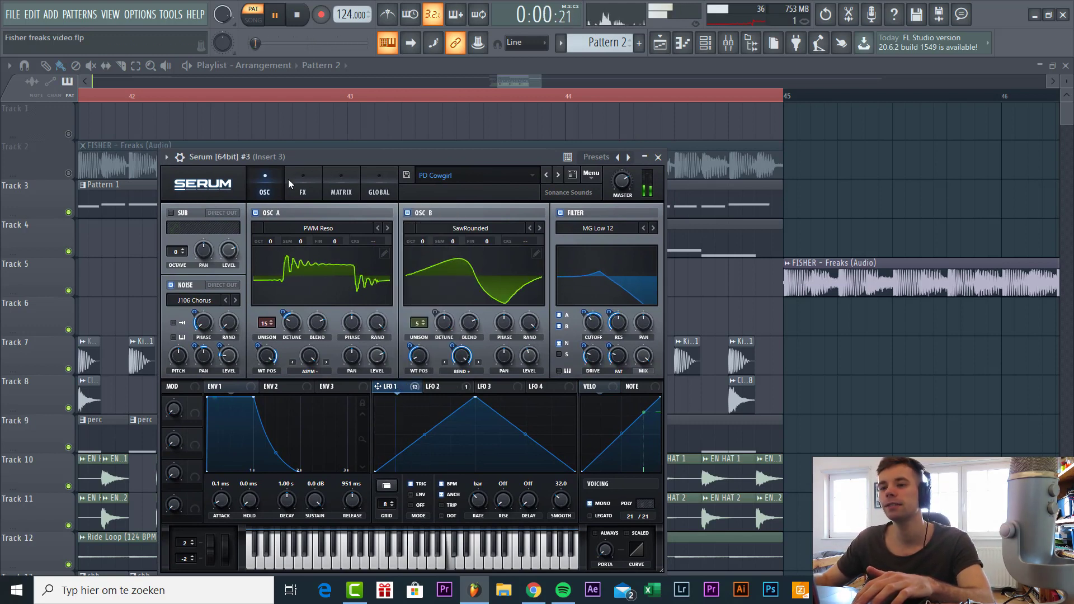
pyautogui.click(296, 193)
pyautogui.click(277, 194)
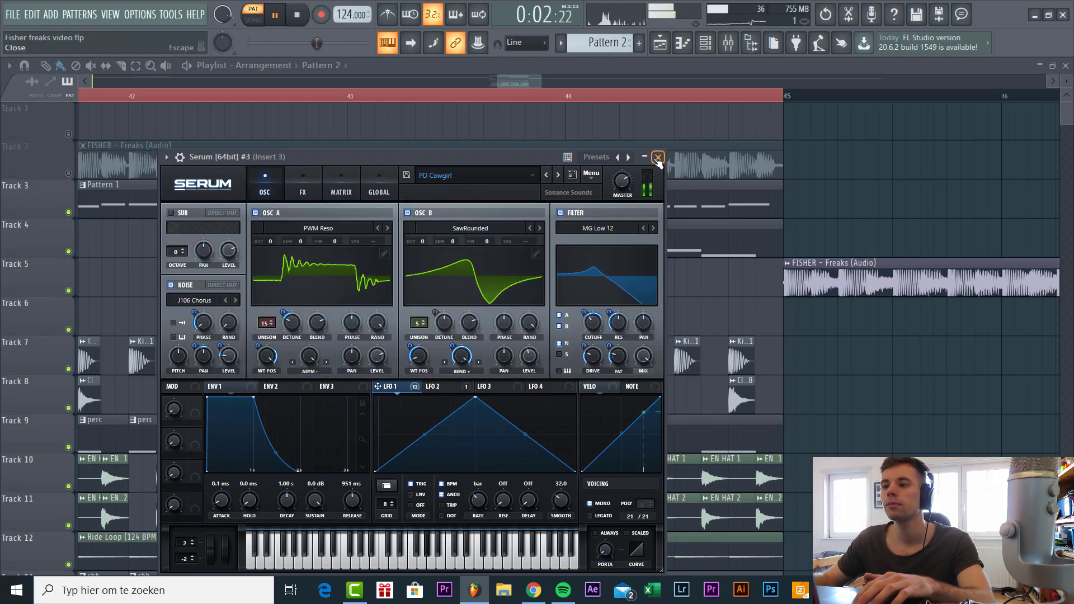
pyautogui.click(659, 158)
# Select the playlist range from about bar 38 to 48 and play the song from bar 39 past bar 45.
pyautogui.scroll(-5, 308, 259)
pyautogui.scroll(-4, 308, 258)
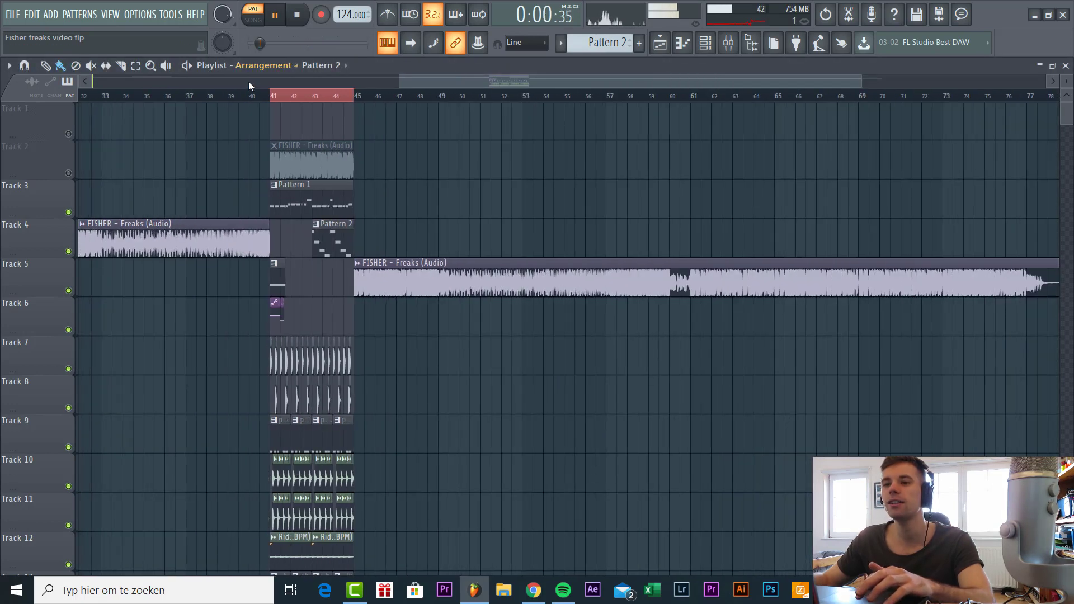
pyautogui.moveTo(217, 94); pyautogui.dragTo(427, 93)
pyautogui.hotkey('ctrl', 'd')
pyautogui.scroll(4, 237, 101)
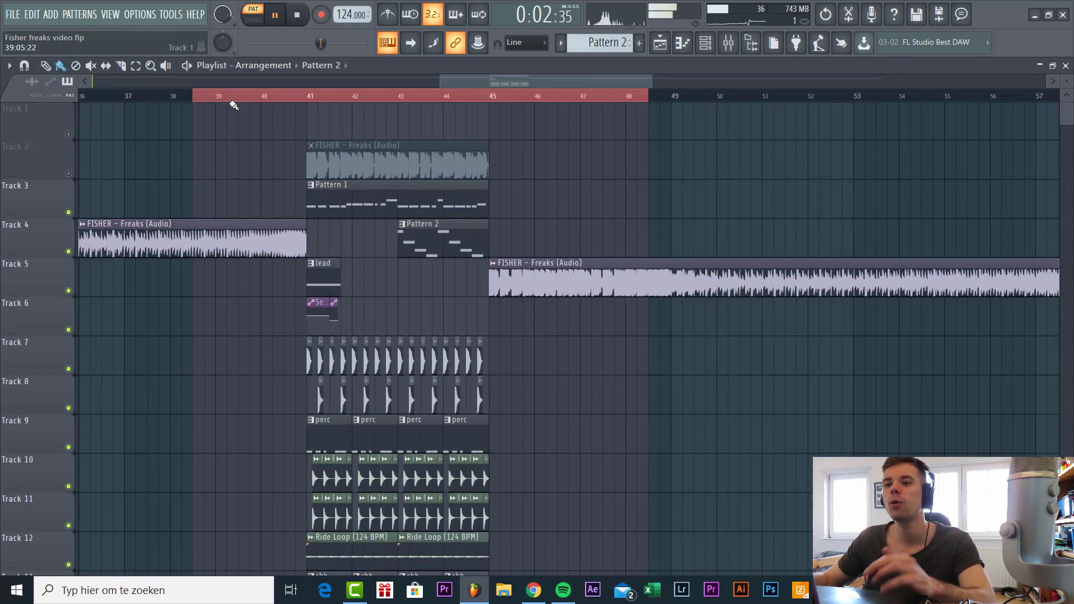
pyautogui.click(240, 97)
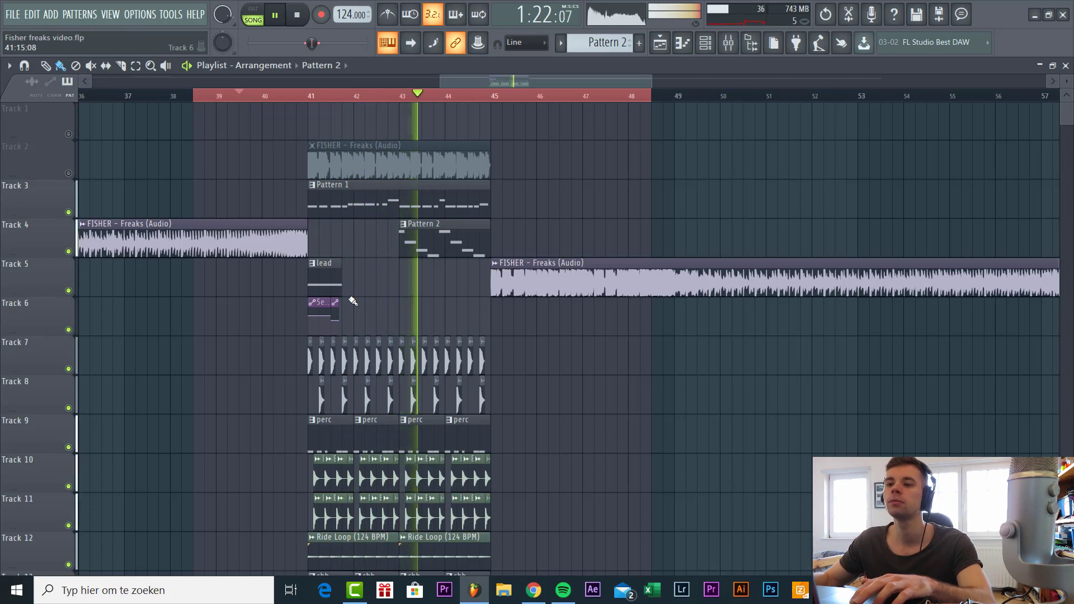
pyautogui.scroll(2, 349, 297)
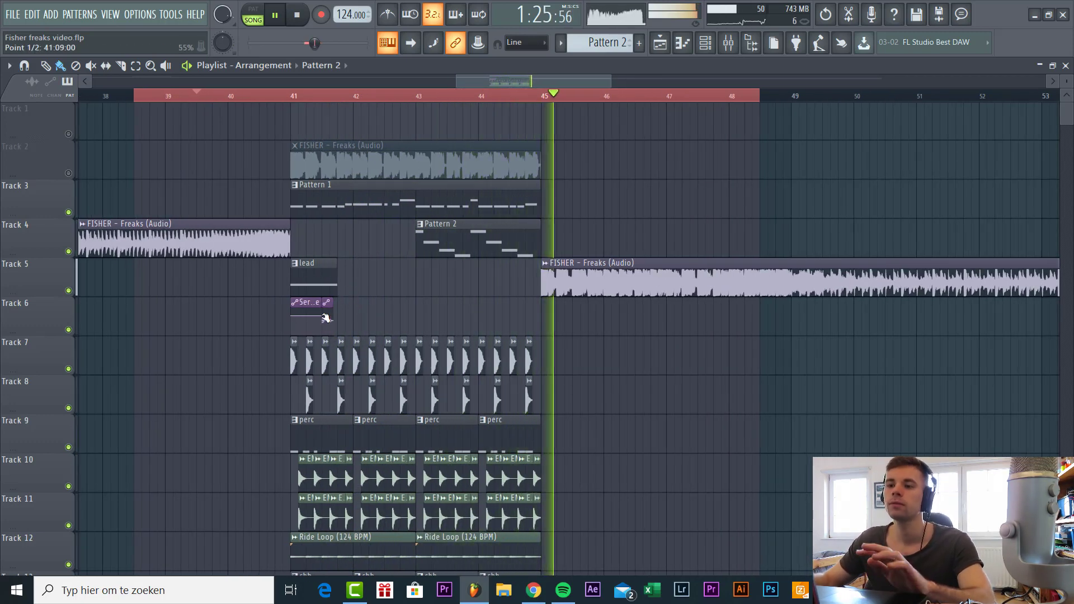
pyautogui.press('space')
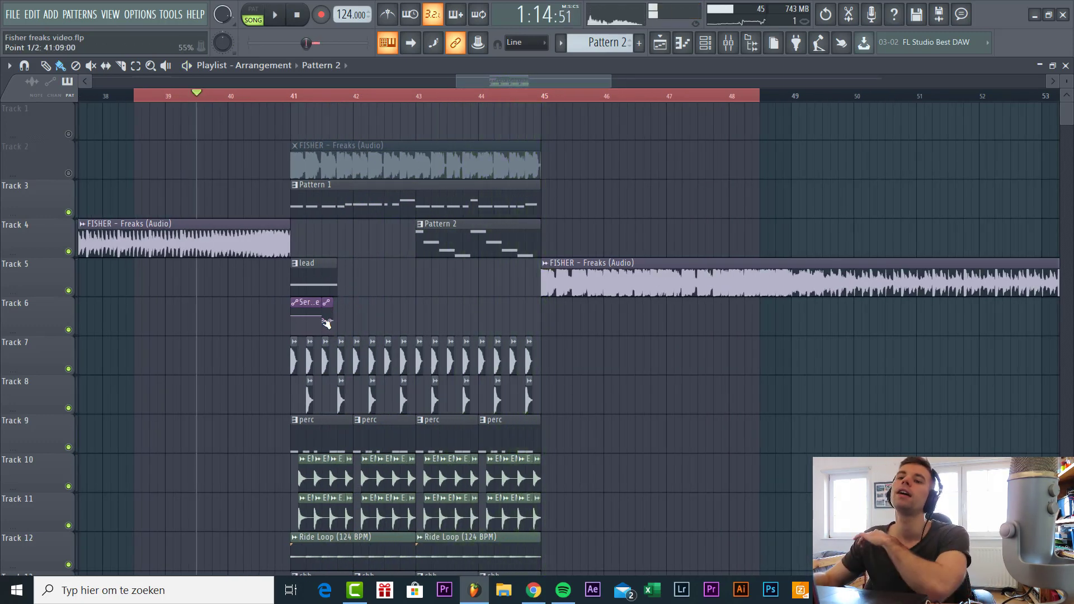